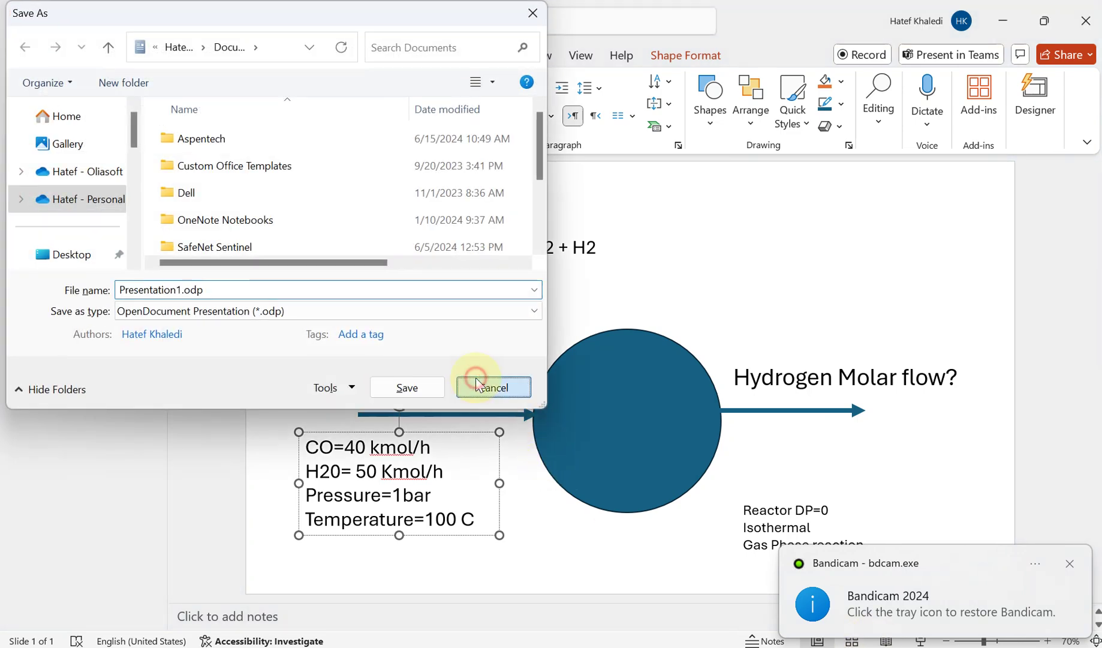
Cancel the Save As dialog without saving and dismiss the Bandicam notification.
{"action": "left_click", "coordinate": [477, 381]}
{"action": "left_click", "coordinate": [1070, 564]}
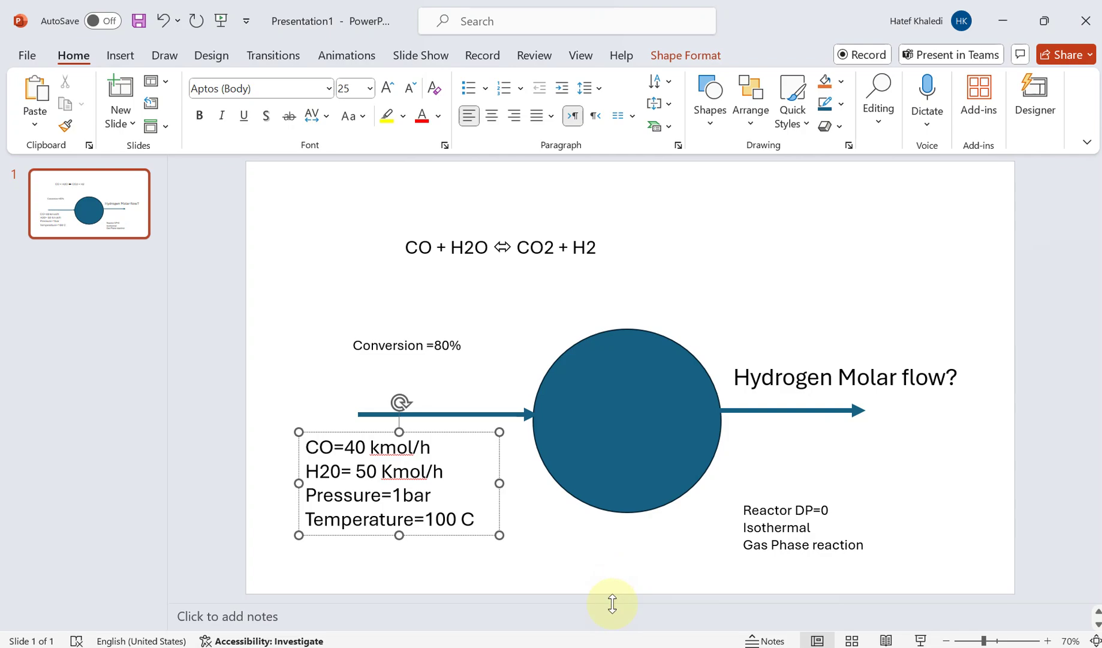
Start a new HYSYS case and create a new component list.
{"action": "left_click", "coordinate": [546, 581]}
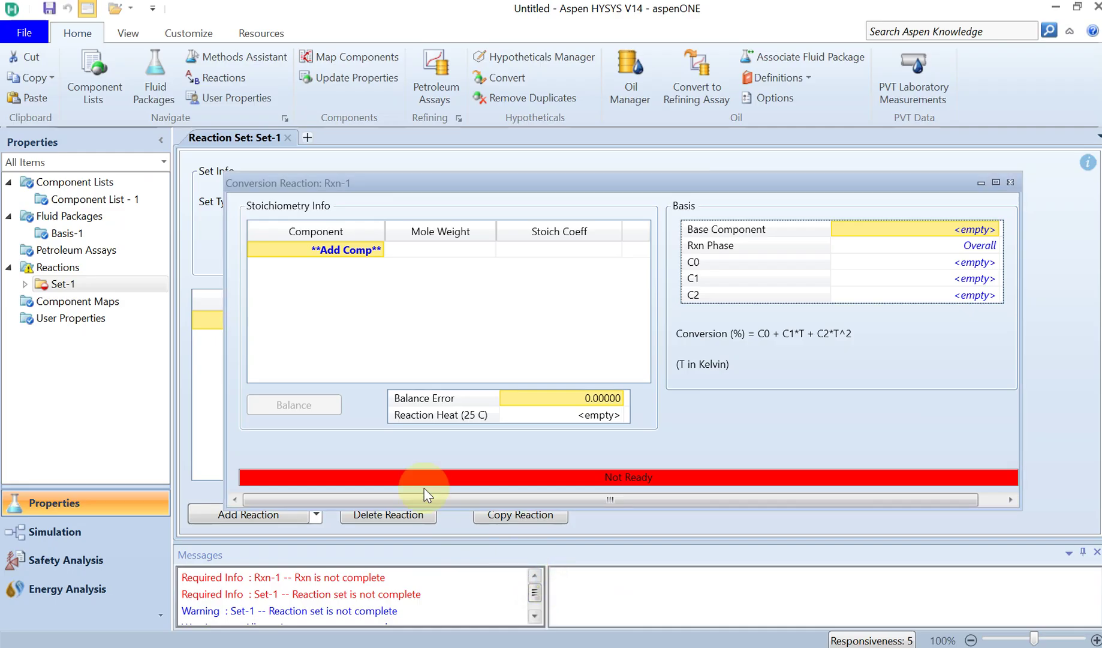
{"action": "left_click", "coordinate": [27, 31]}
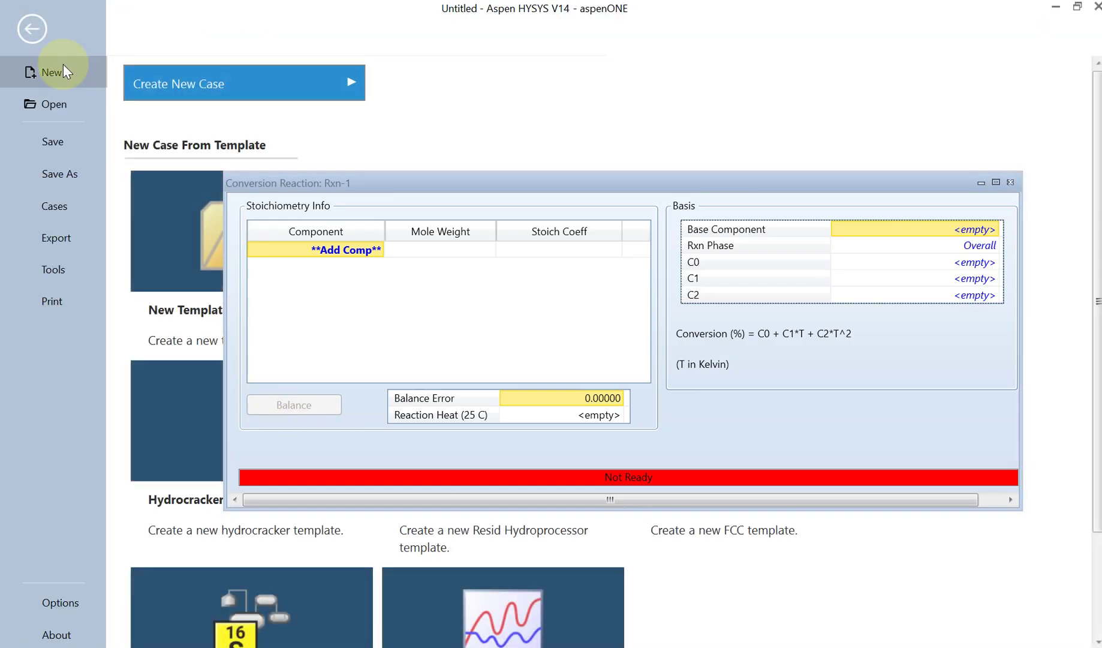
{"action": "left_click", "coordinate": [182, 215]}
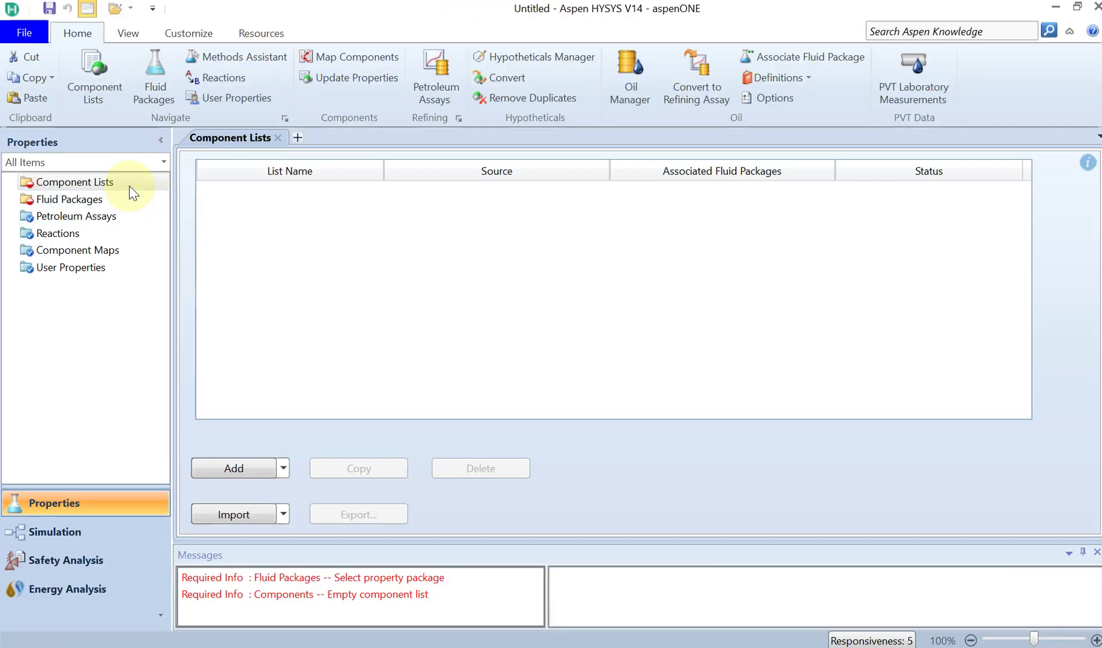
{"action": "left_click", "coordinate": [113, 182]}
{"action": "left_click", "coordinate": [271, 468]}
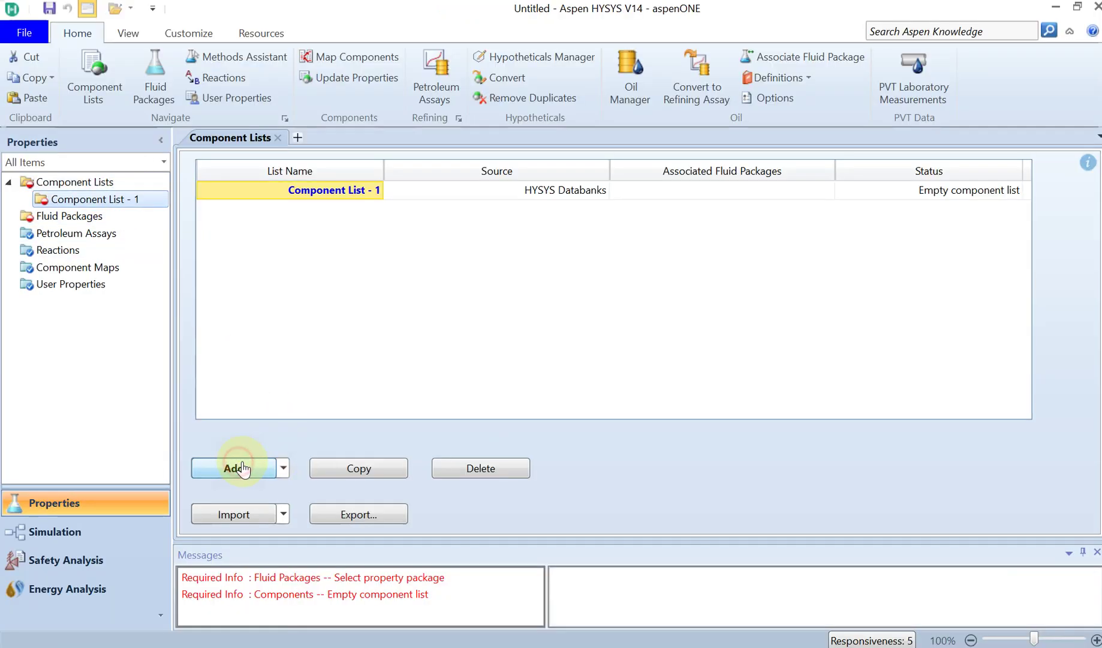
Search for and add CO and H2O to Component List - 1.
{"action": "type", "text": "C0"}
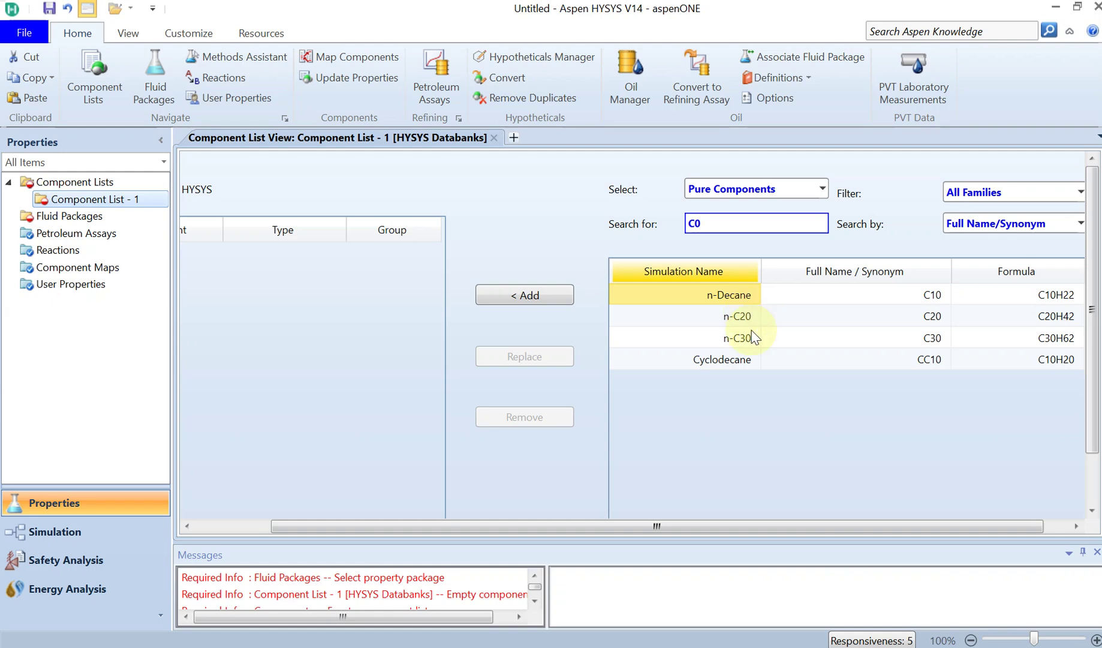
{"action": "key", "text": "BackSpace"}
{"action": "type", "text": "o"}
{"action": "double_click", "coordinate": [743, 507]}
{"action": "double_click", "coordinate": [716, 221]}
{"action": "type", "text": "H20"}
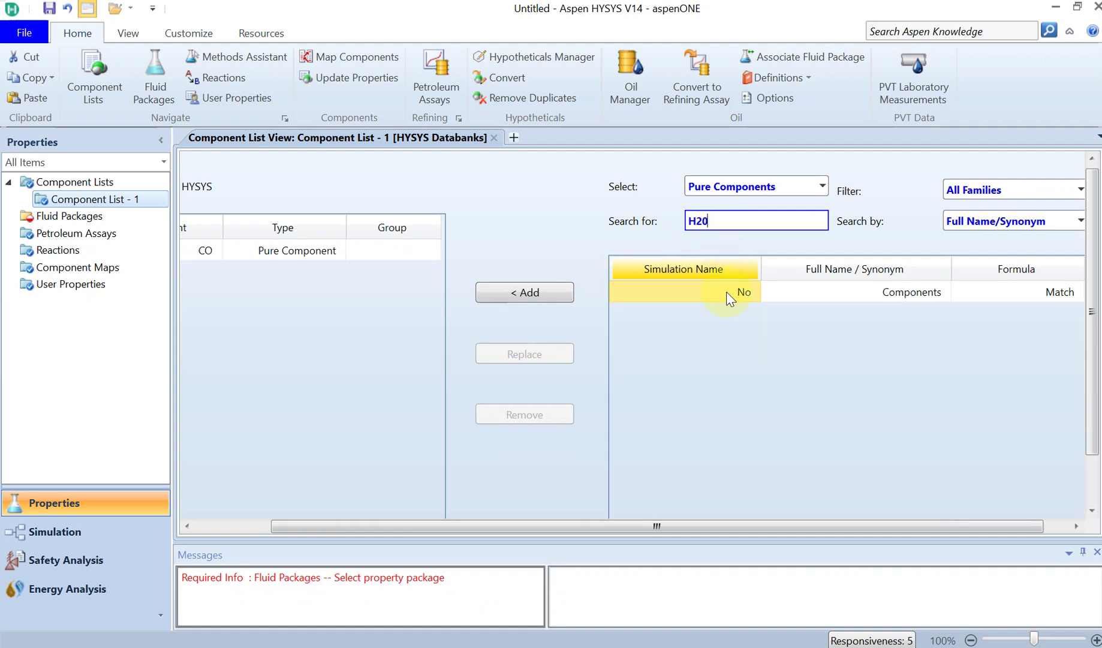
{"action": "key", "text": "BackSpace"}
{"action": "type", "text": "o"}
{"action": "left_click", "coordinate": [726, 291]}
{"action": "double_click", "coordinate": [726, 290]}
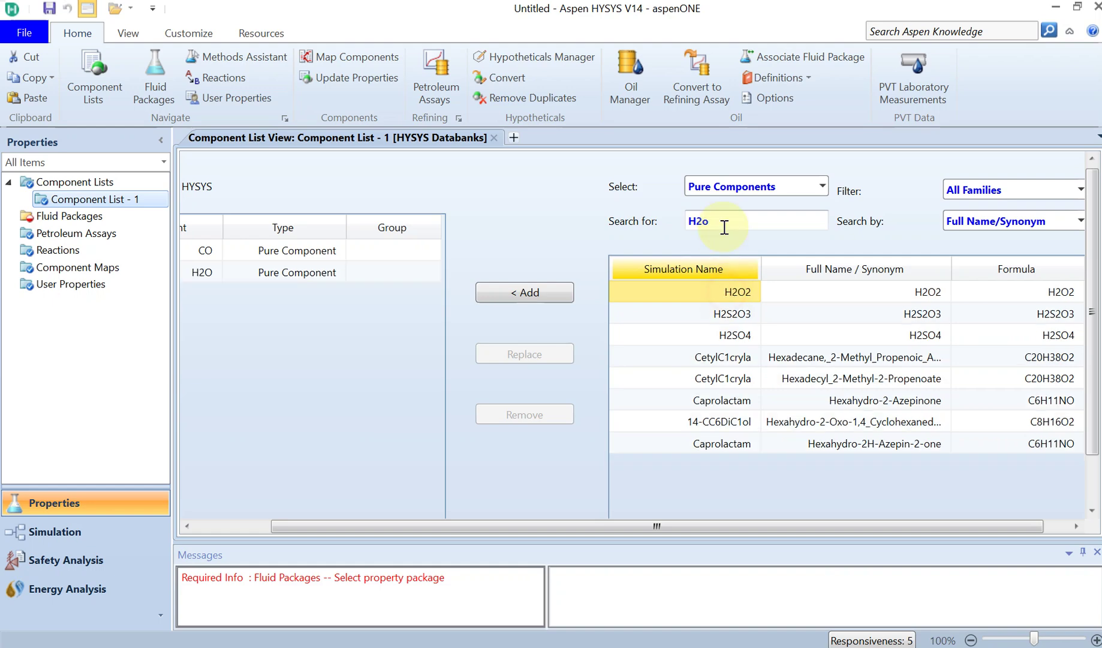
Search for and add CO2 and Hydrogen to the component list.
{"action": "double_click", "coordinate": [723, 222]}
{"action": "type", "text": "C02"}
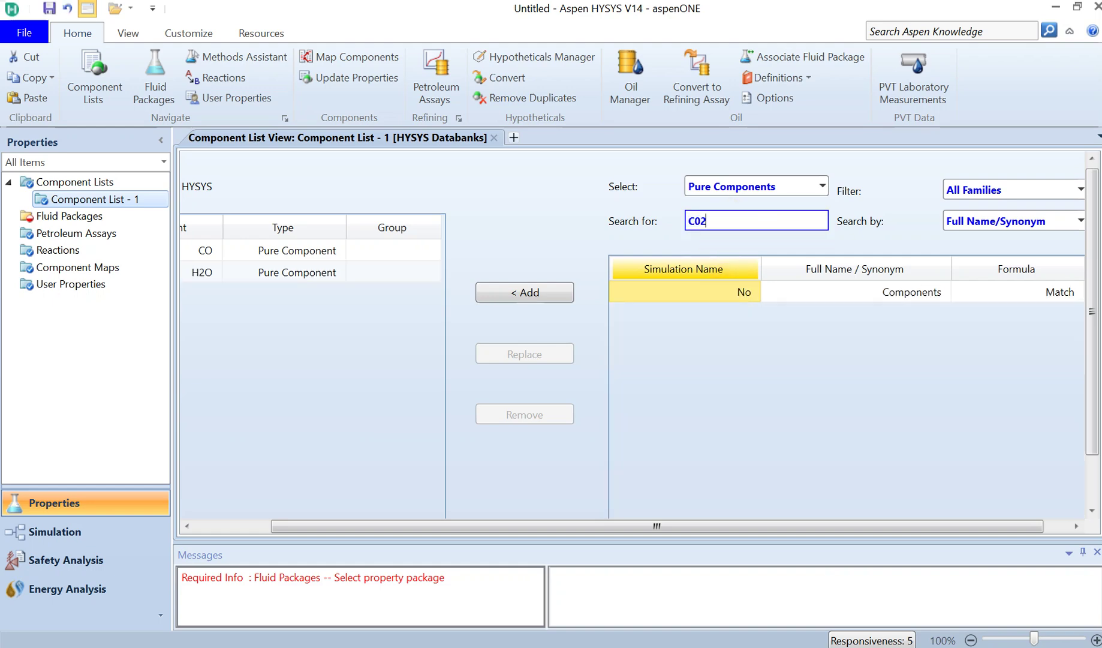
{"action": "key", "text": "BackSpace"}
{"action": "type", "text": "o2"}
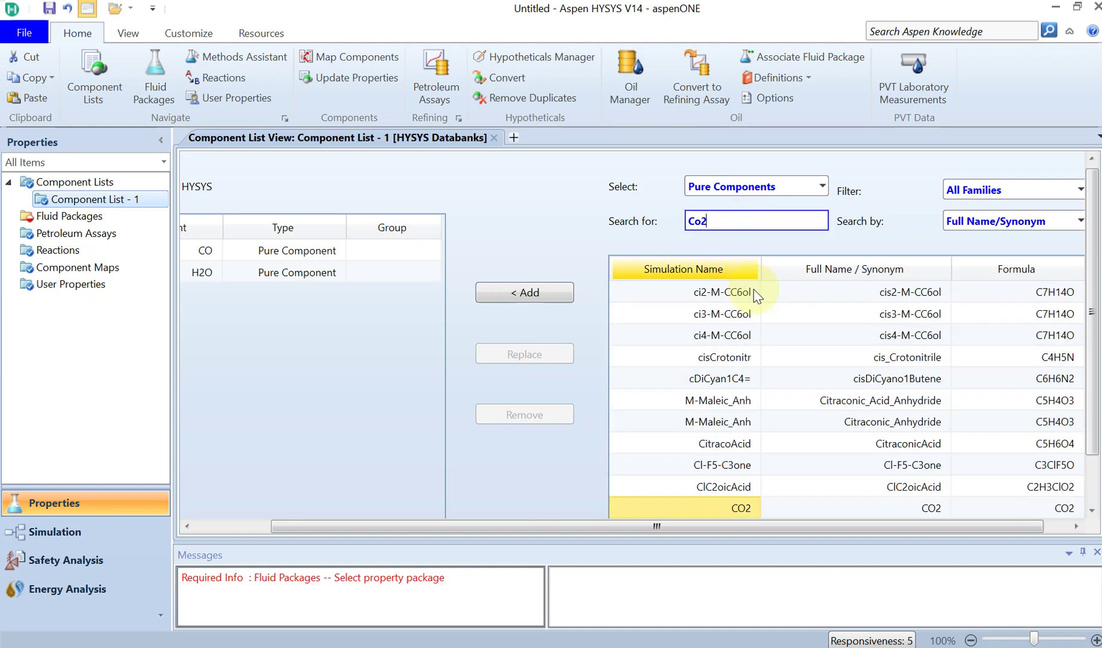
{"action": "left_click", "coordinate": [744, 333]}
{"action": "double_click", "coordinate": [744, 333]}
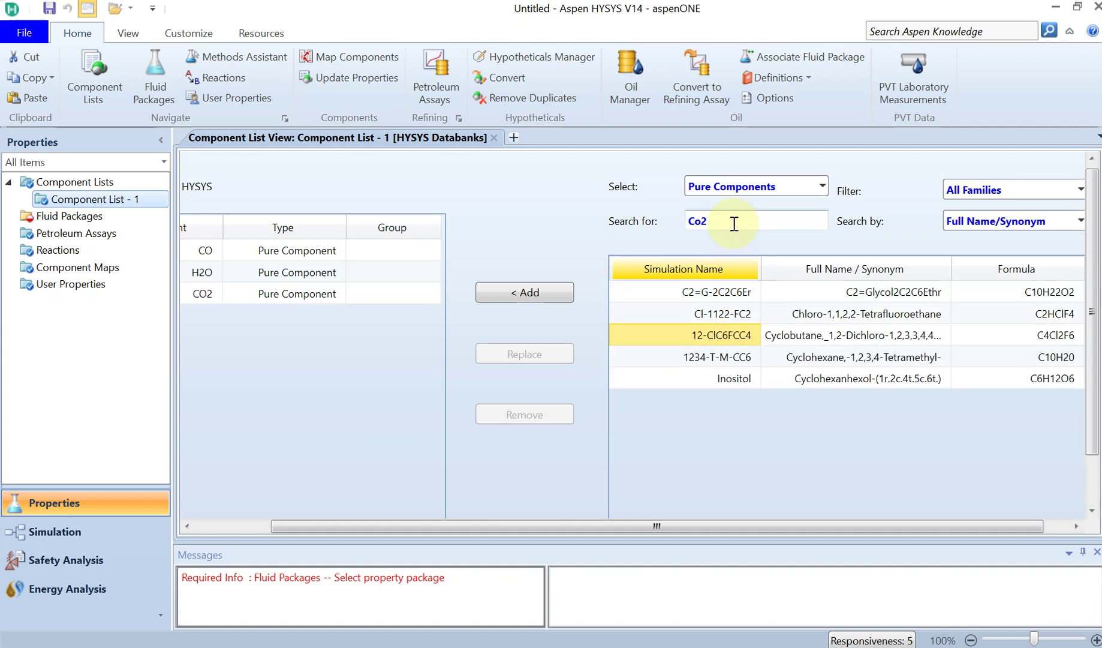
{"action": "double_click", "coordinate": [733, 222]}
{"action": "type", "text": "H2"}
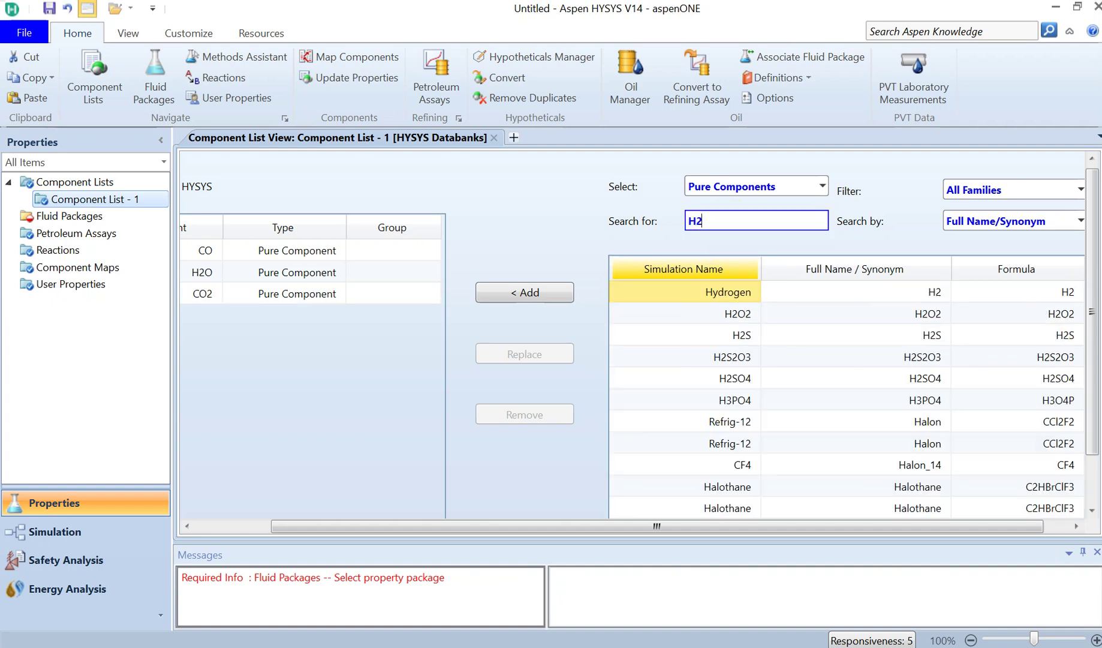
{"action": "double_click", "coordinate": [732, 292]}
Create a new fluid package and choose Peng-Robinson from the property package list.
{"action": "left_click", "coordinate": [67, 215]}
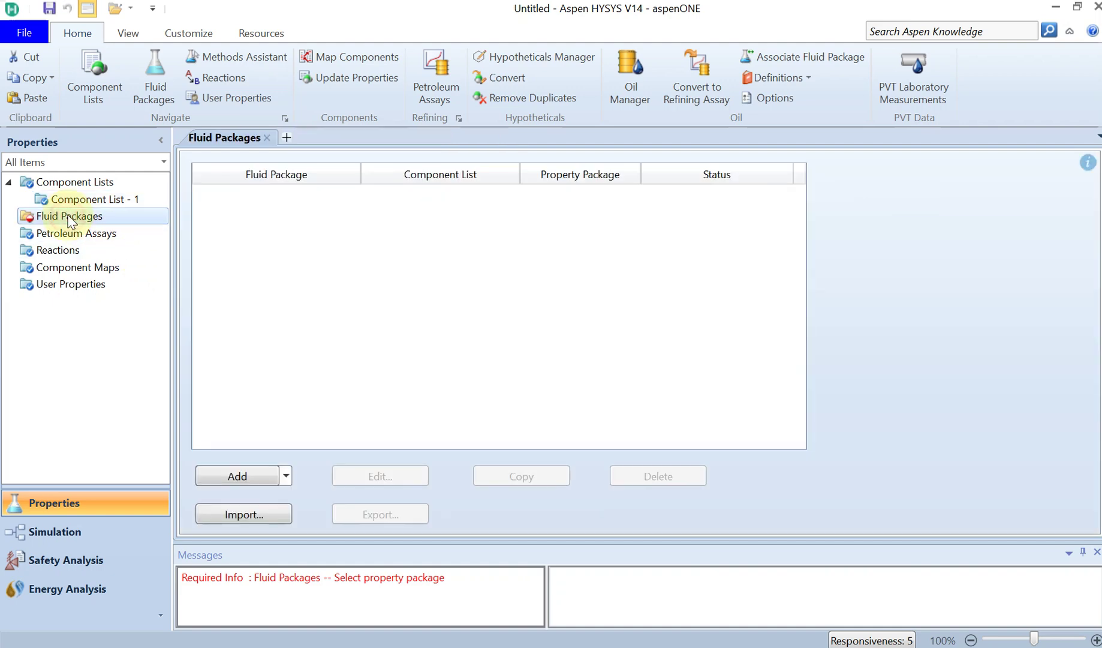
{"action": "left_click", "coordinate": [233, 482]}
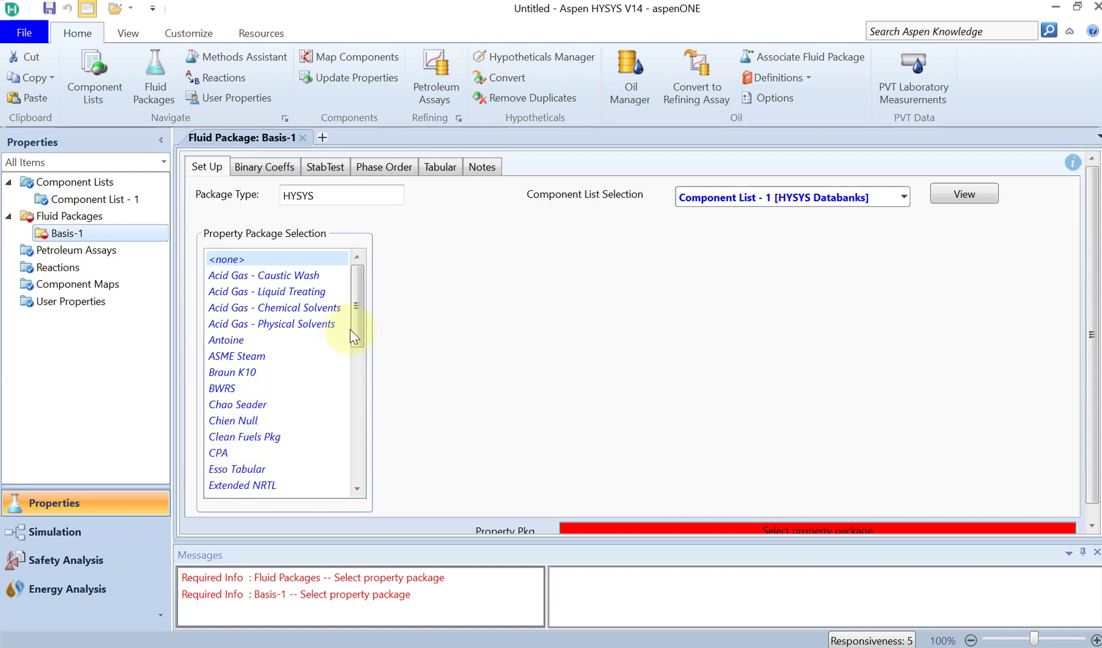
{"action": "left_click_drag", "start_coordinate": [360, 328], "coordinate": [376, 408]}
{"action": "left_click", "coordinate": [240, 470]}
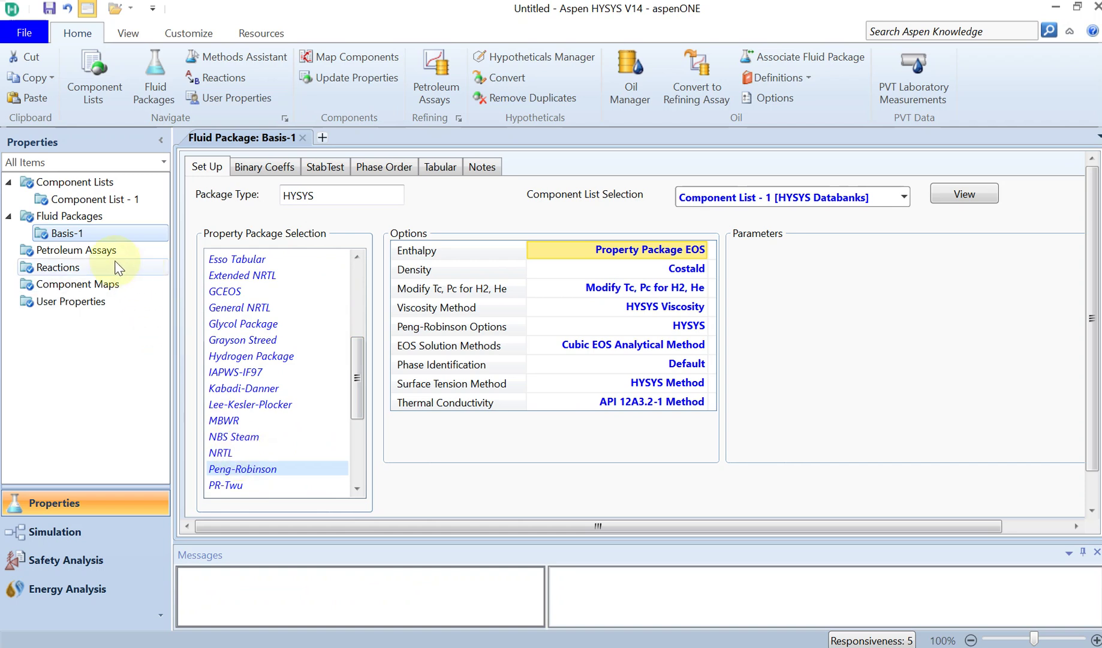
Create a new reaction set and add a Conversion reaction to it.
{"action": "left_click", "coordinate": [76, 267]}
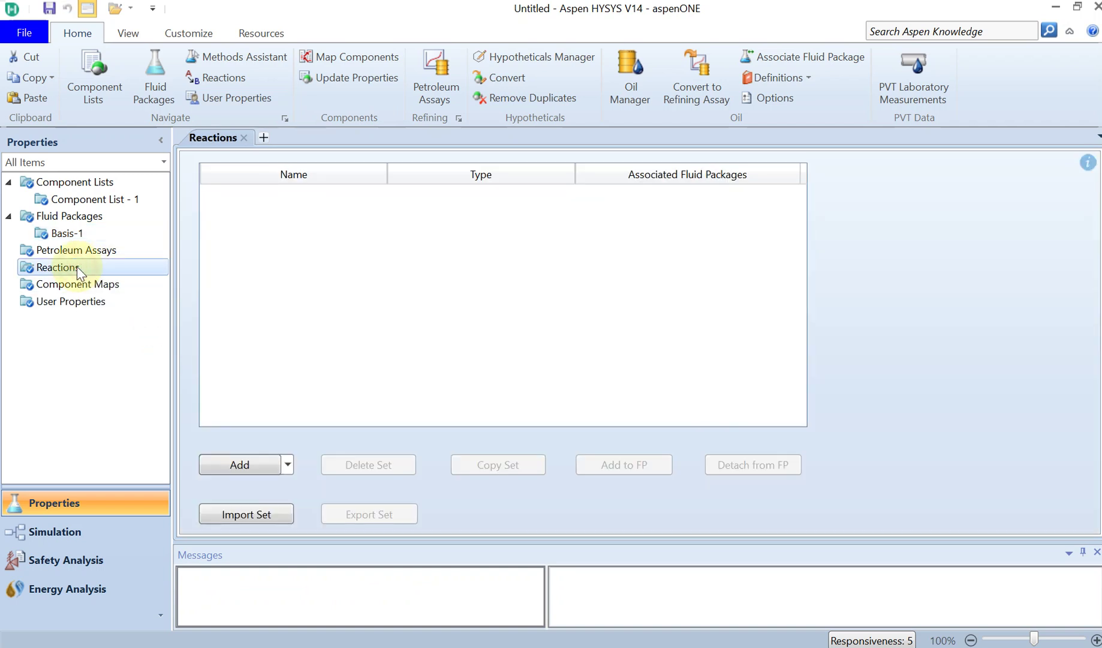
{"action": "left_click", "coordinate": [241, 466]}
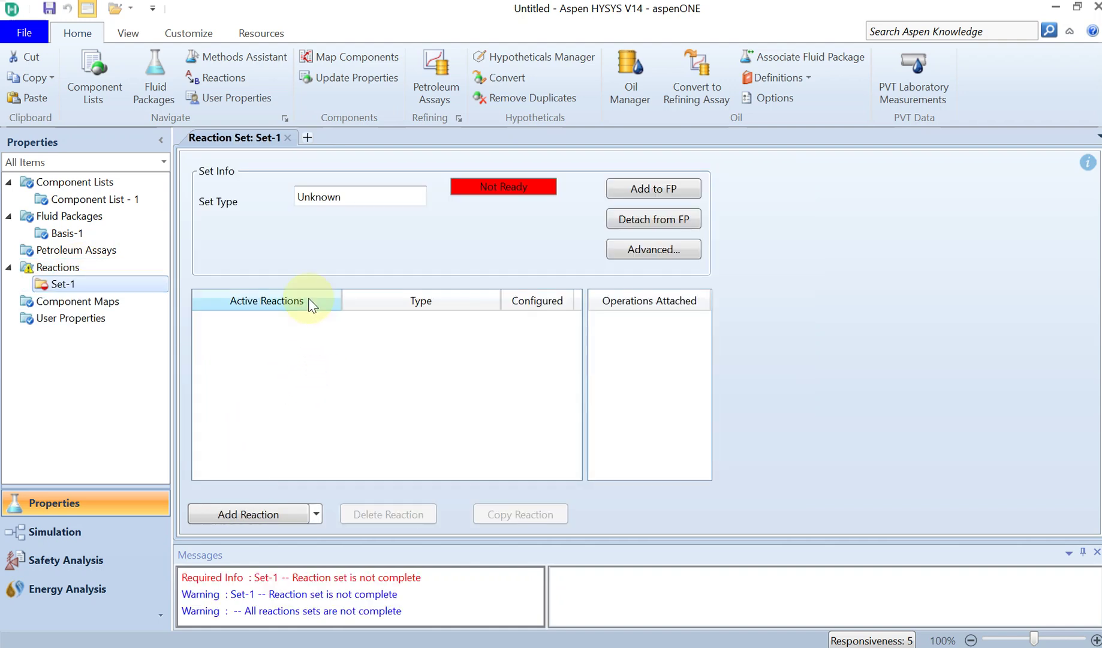
{"action": "left_click", "coordinate": [271, 515]}
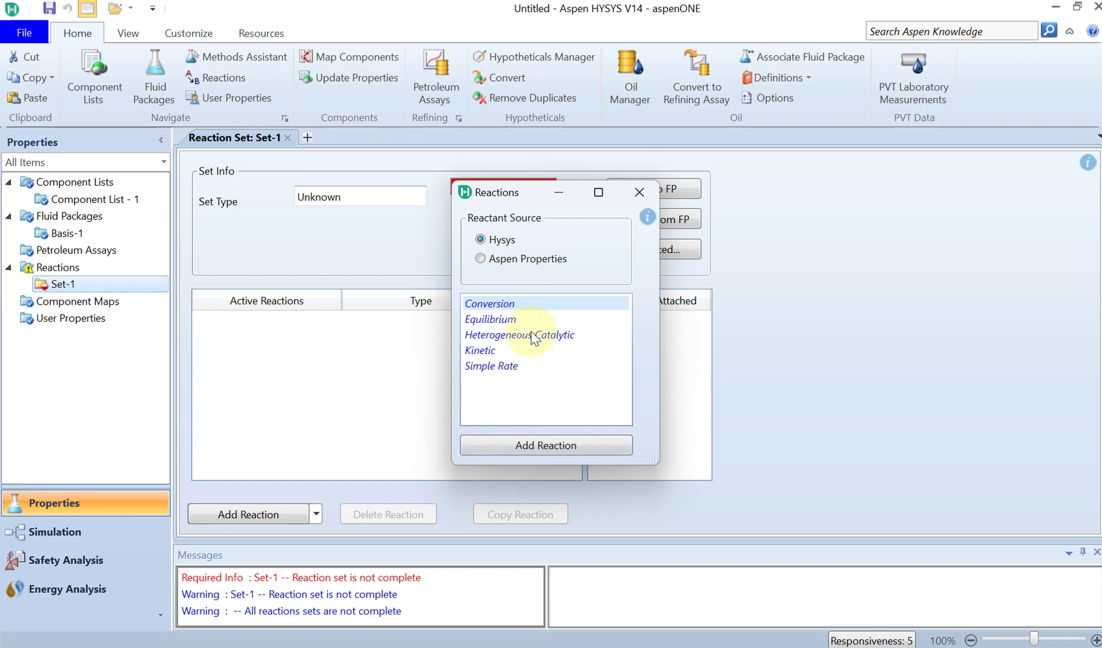
{"action": "double_click", "coordinate": [506, 308]}
{"action": "left_click", "coordinate": [524, 445]}
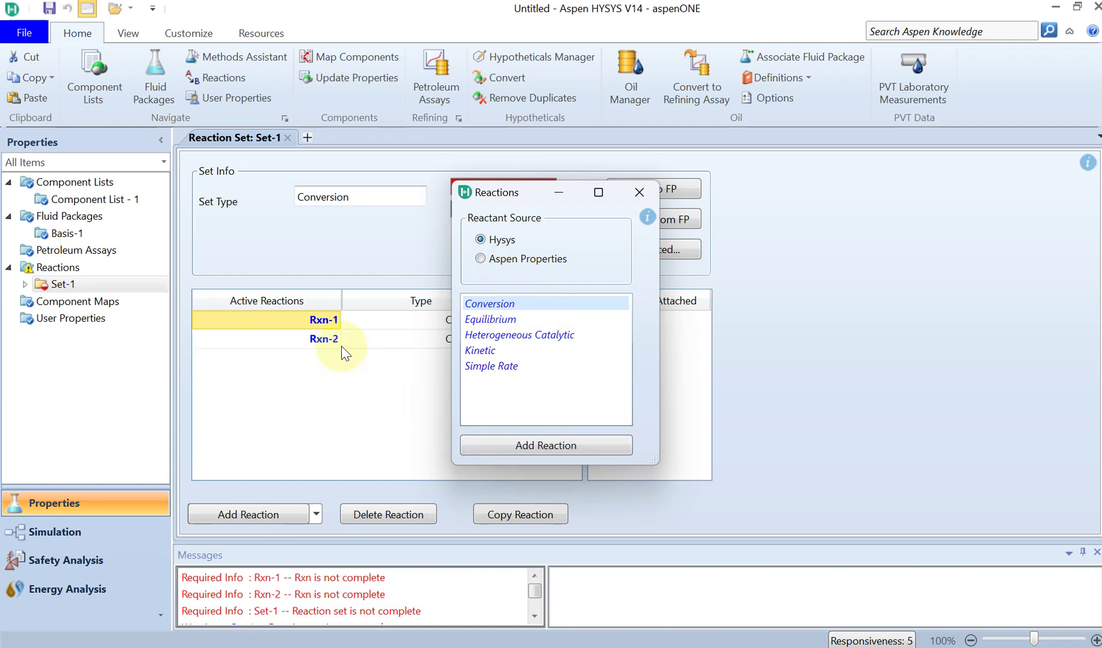
{"action": "left_click", "coordinate": [640, 192]}
Delete the extra reaction Rxn-2, leaving only Rxn-1.
{"action": "left_click", "coordinate": [312, 349]}
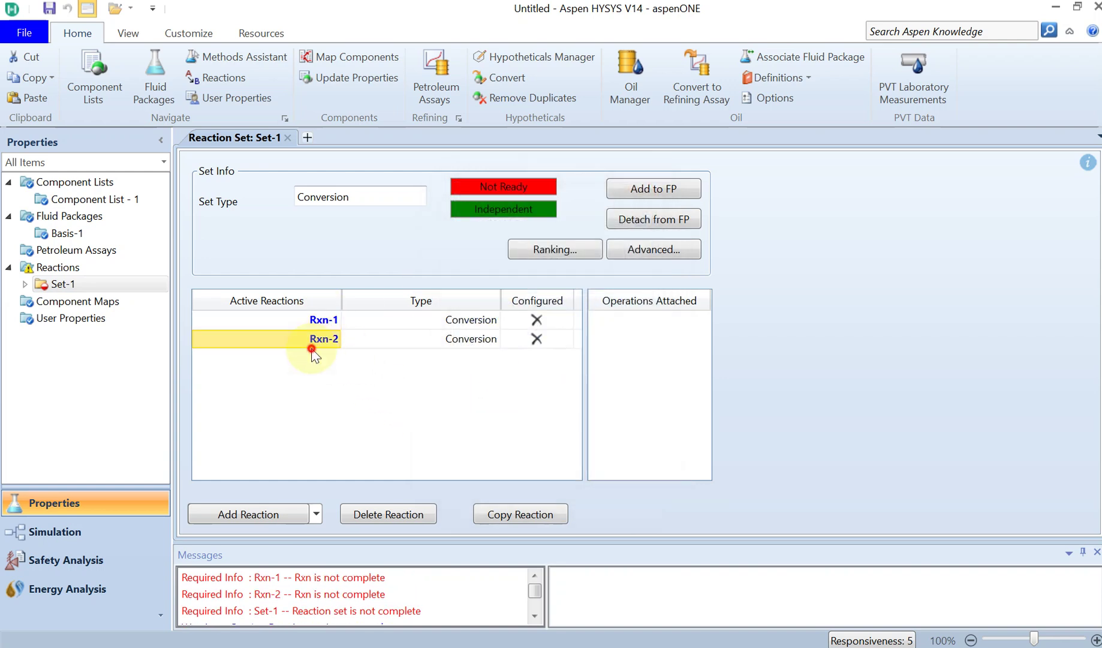
{"action": "left_click", "coordinate": [524, 340]}
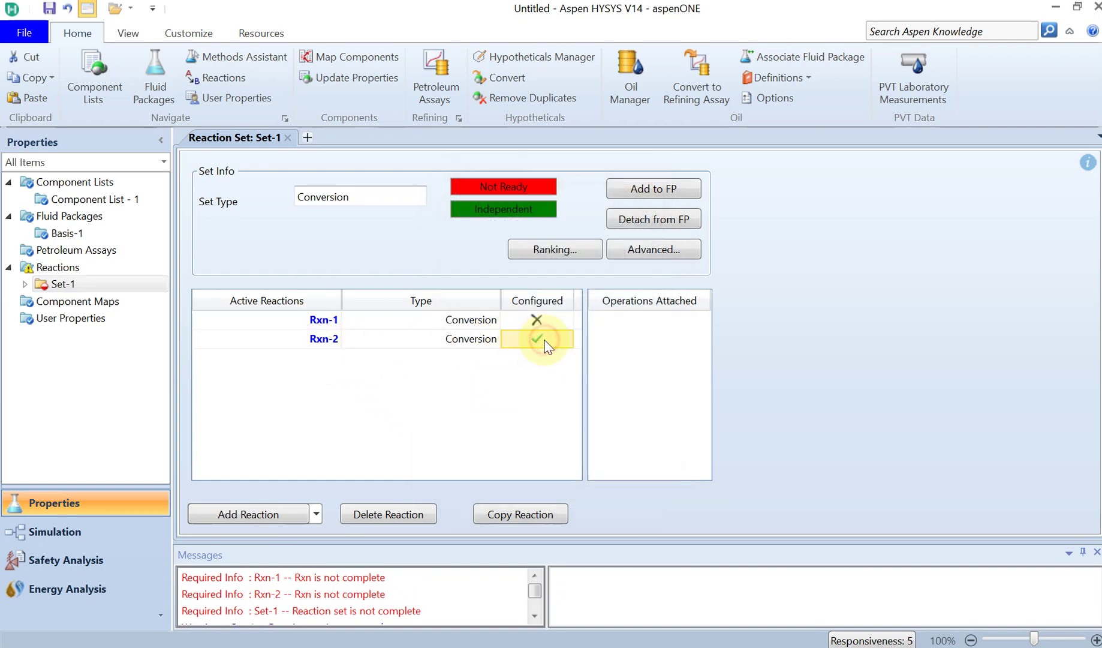
{"action": "left_click", "coordinate": [389, 526]}
{"action": "left_click", "coordinate": [521, 398]}
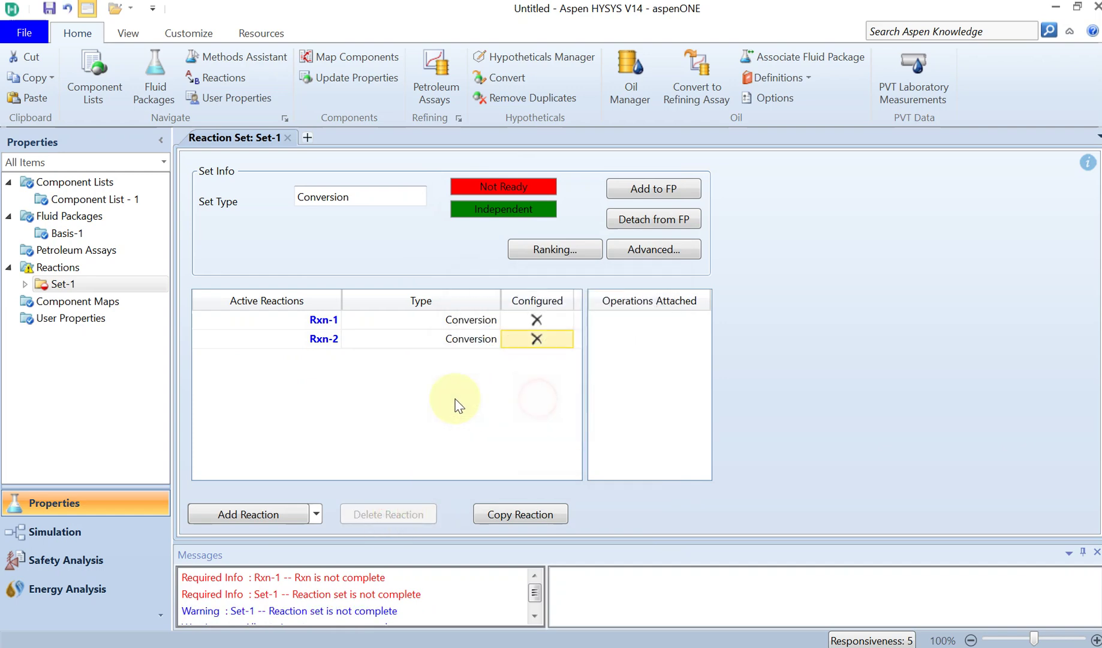
Add CO, H2O, CO2 and Hydrogen as the components of Rxn-1.
{"action": "double_click", "coordinate": [307, 323]}
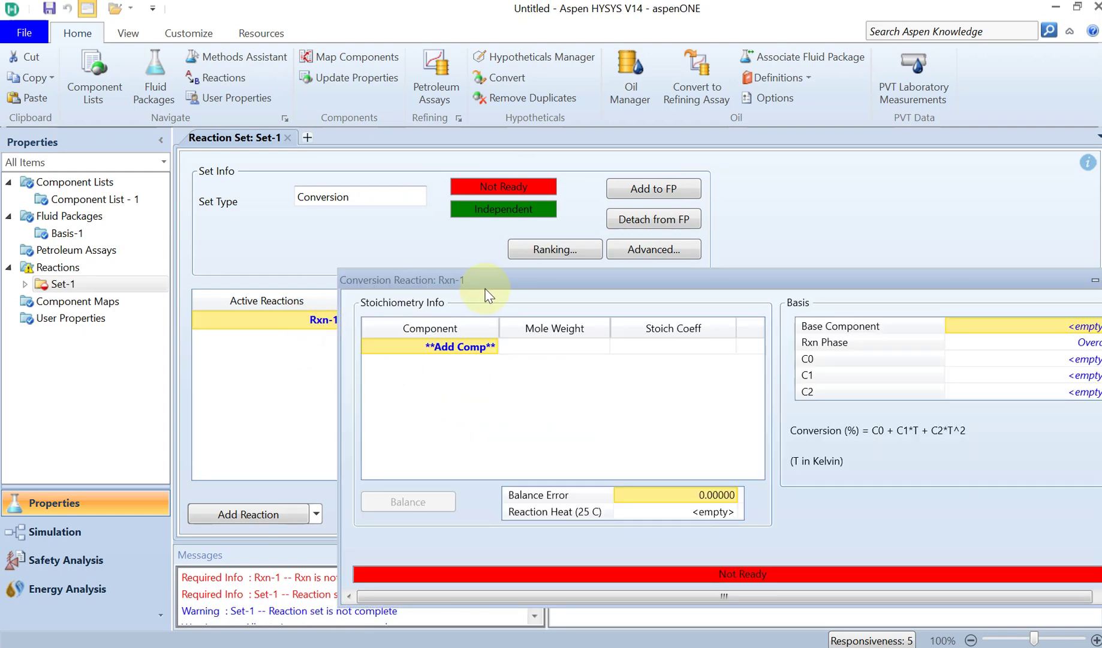
{"action": "left_click_drag", "start_coordinate": [487, 288], "coordinate": [492, 210]}
{"action": "left_click", "coordinate": [496, 268]}
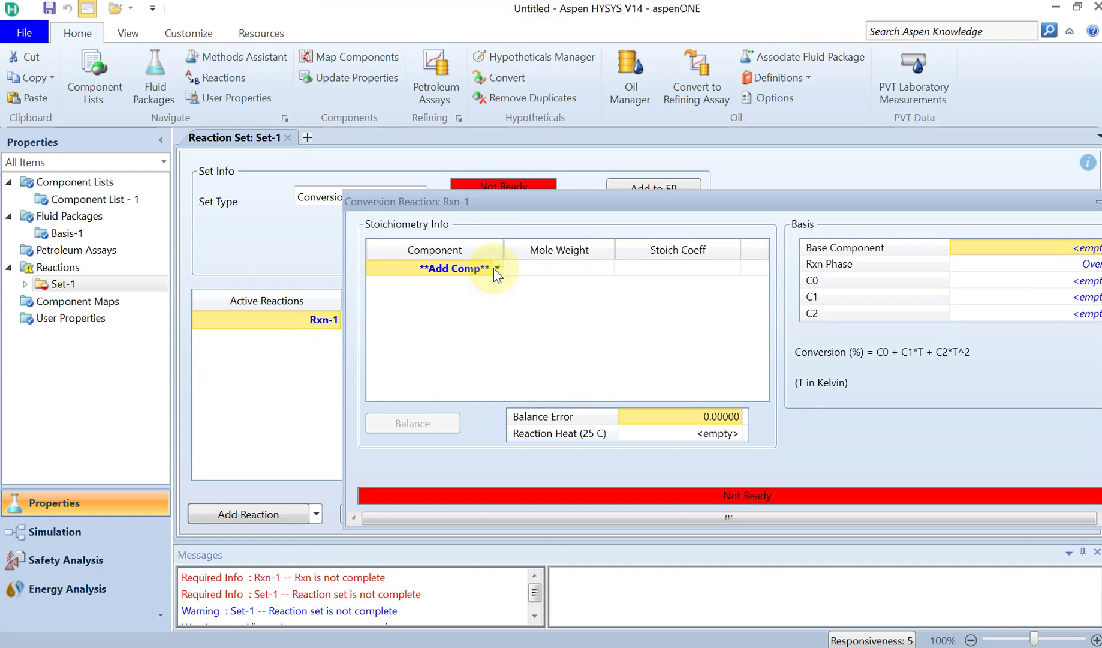
{"action": "left_click", "coordinate": [498, 268]}
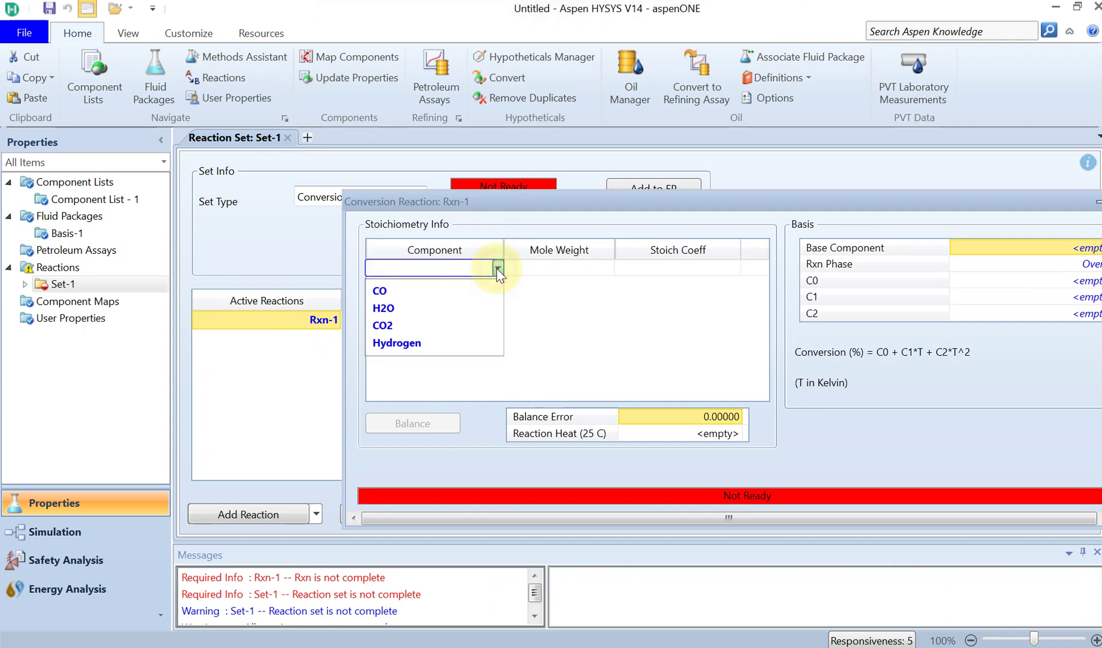
{"action": "left_click", "coordinate": [451, 289]}
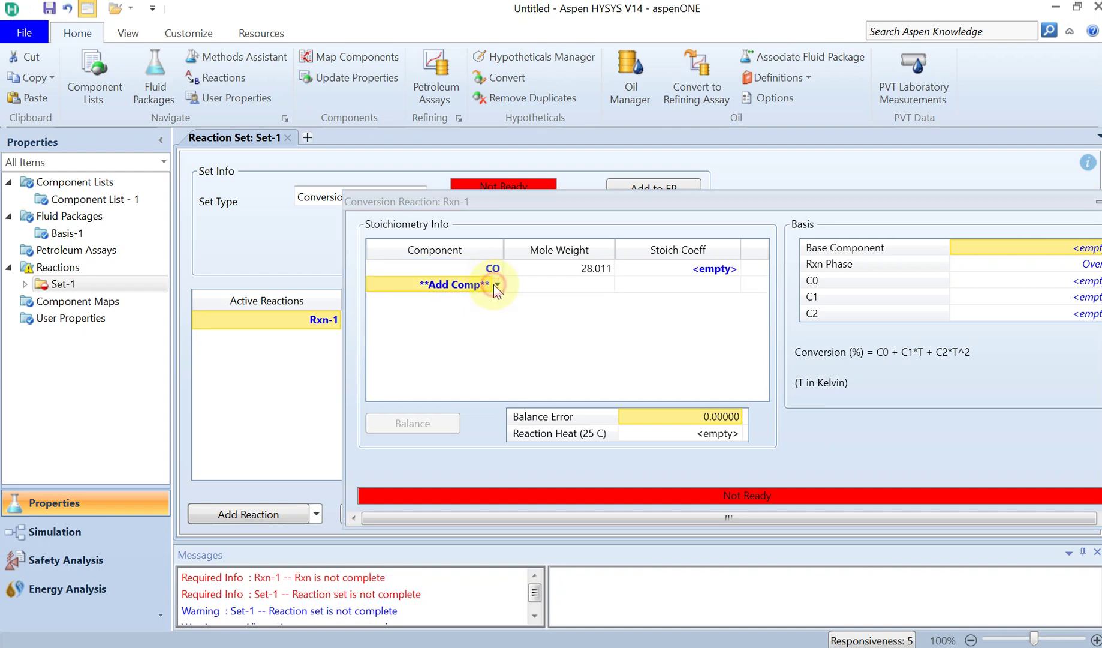
{"action": "left_click", "coordinate": [496, 287]}
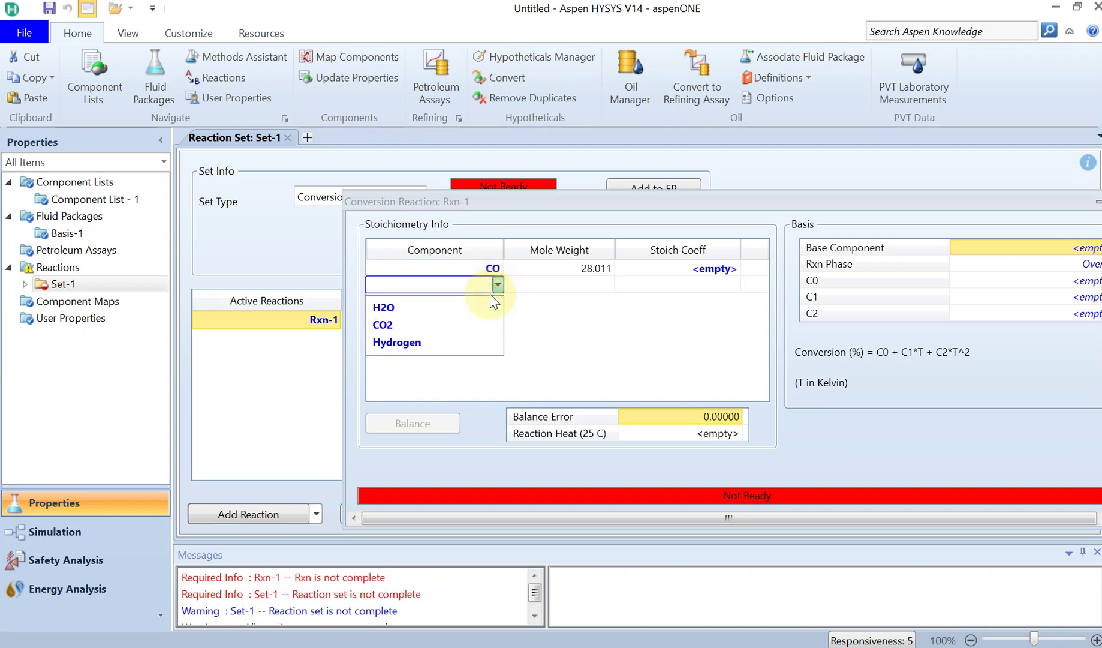
{"action": "left_click", "coordinate": [455, 306]}
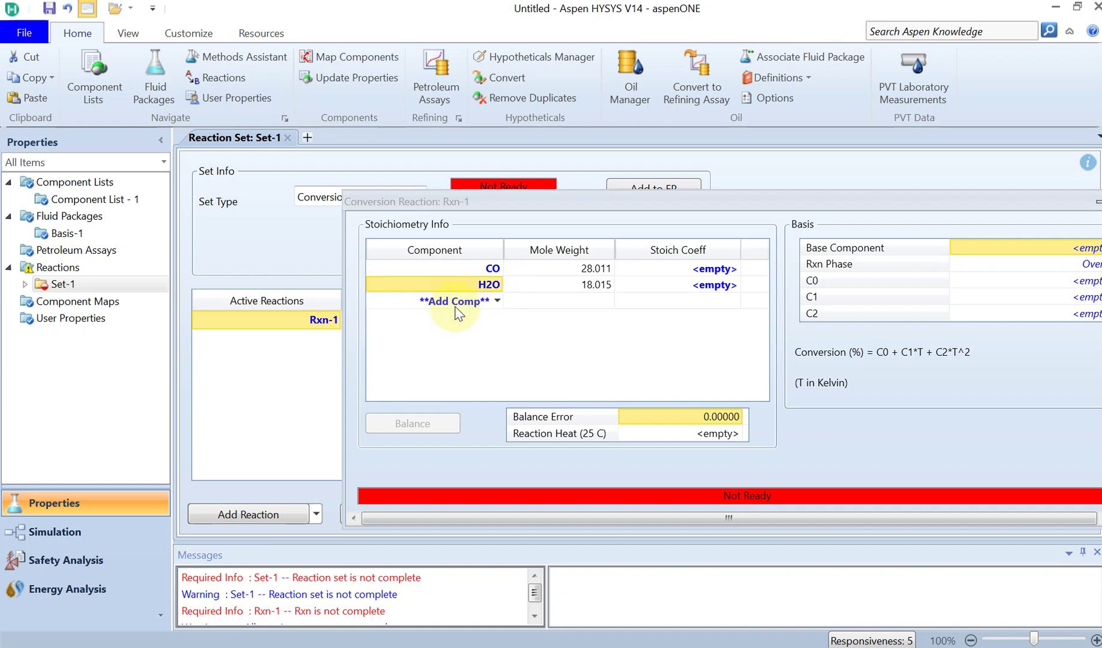
{"action": "left_click", "coordinate": [496, 300]}
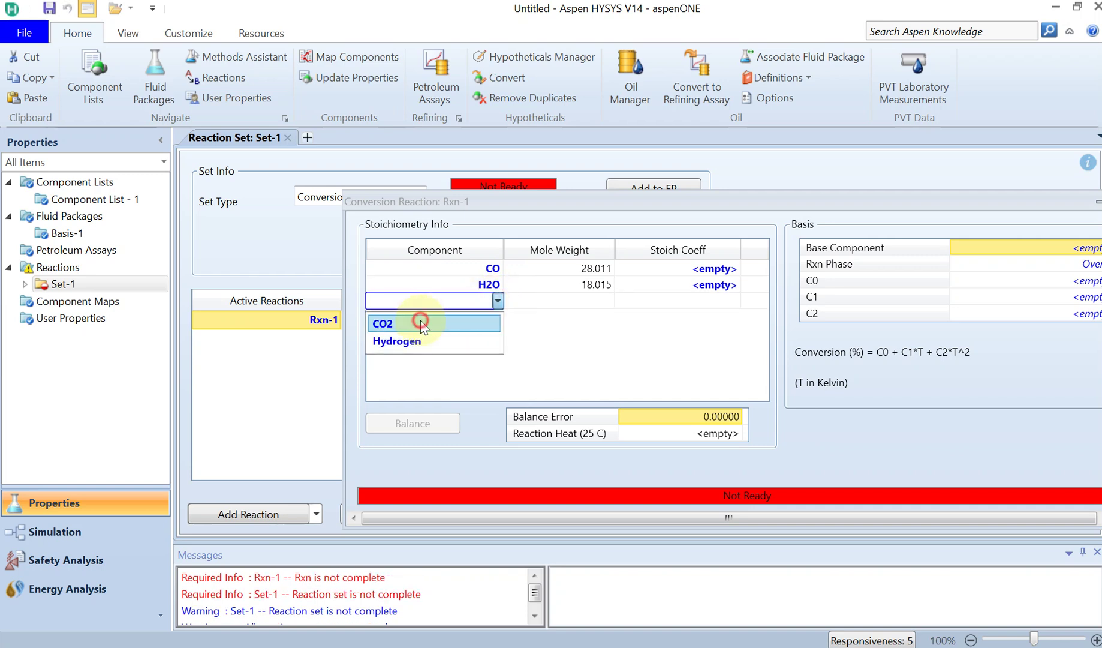
{"action": "left_click", "coordinate": [425, 320]}
{"action": "left_click", "coordinate": [497, 317]}
{"action": "left_click", "coordinate": [481, 334]}
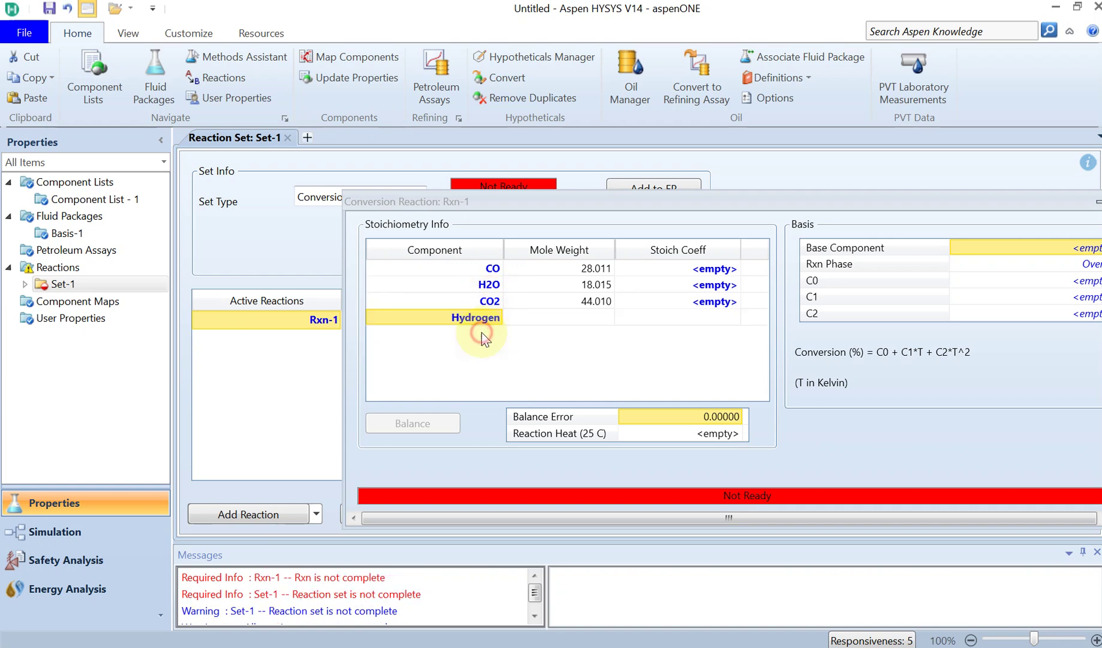
Enter stoichiometric coefficients -1, -1, 1, 1 for CO, H2O, CO2 and Hydrogen.
{"action": "left_click", "coordinate": [690, 268]}
{"action": "type", "text": "-"}
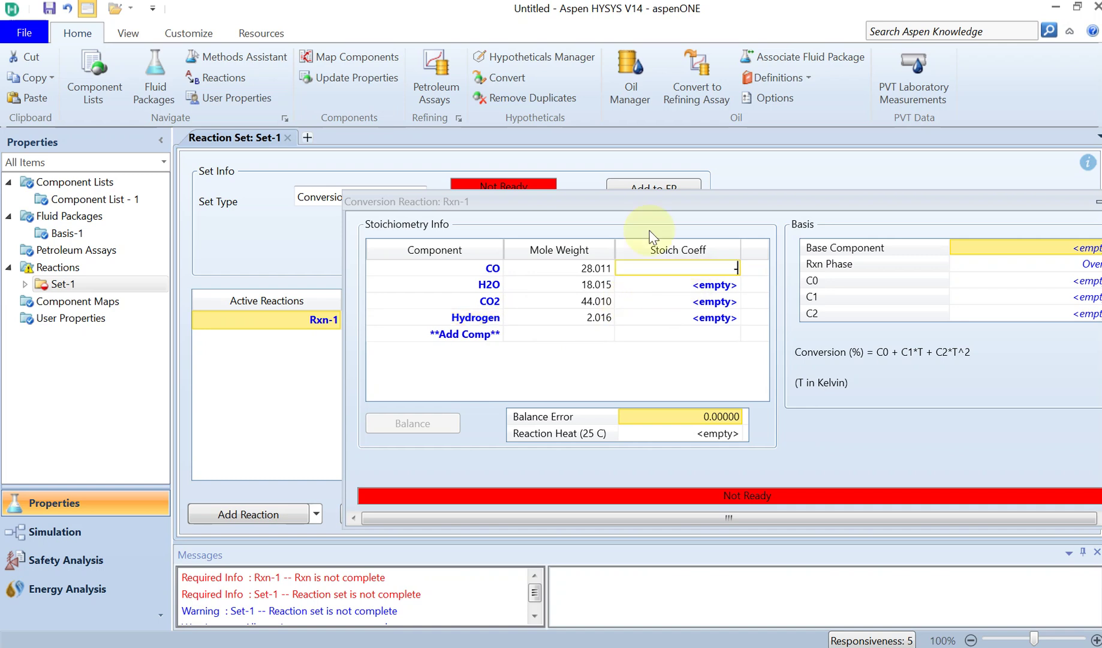
{"action": "type", "text": "1"}
{"action": "key", "text": "Return"}
{"action": "type", "text": "-1"}
{"action": "key", "text": "Return"}
{"action": "type", "text": "1"}
{"action": "key", "text": "Return"}
{"action": "type", "text": "1"}
{"action": "left_click_drag", "start_coordinate": [767, 202], "coordinate": [604, 186]}
{"action": "left_click", "coordinate": [882, 248]}
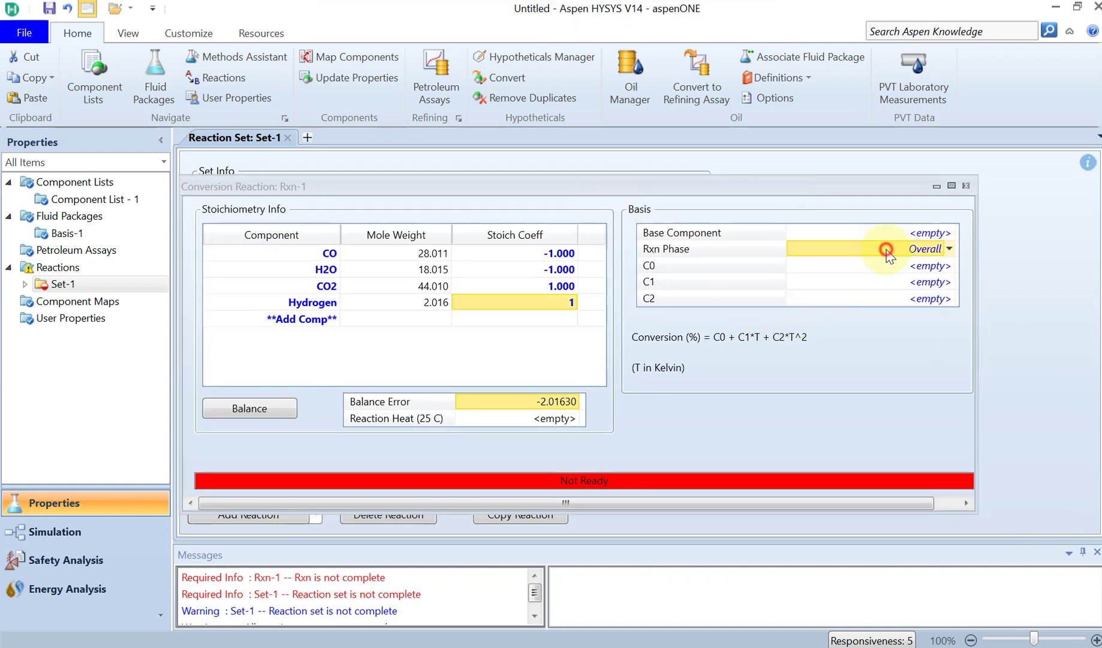
Set the reaction phase to VapourPhase with conversion constants C0=80, C1=0, C2=0.
{"action": "left_click", "coordinate": [952, 249]}
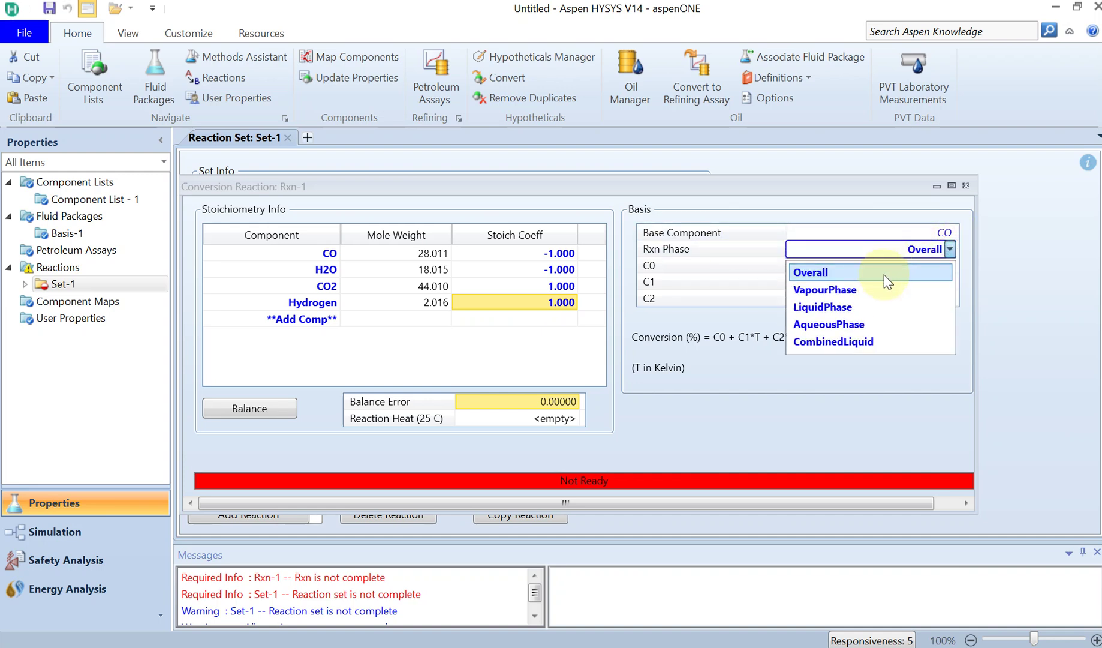
{"action": "left_click", "coordinate": [886, 289]}
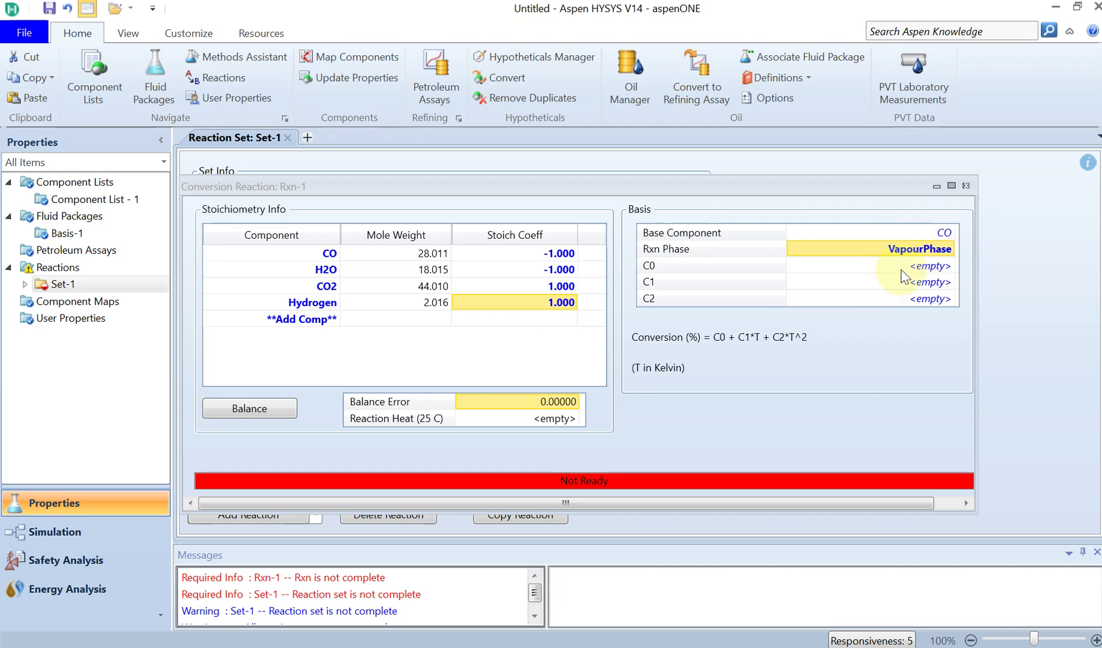
{"action": "left_click", "coordinate": [926, 268]}
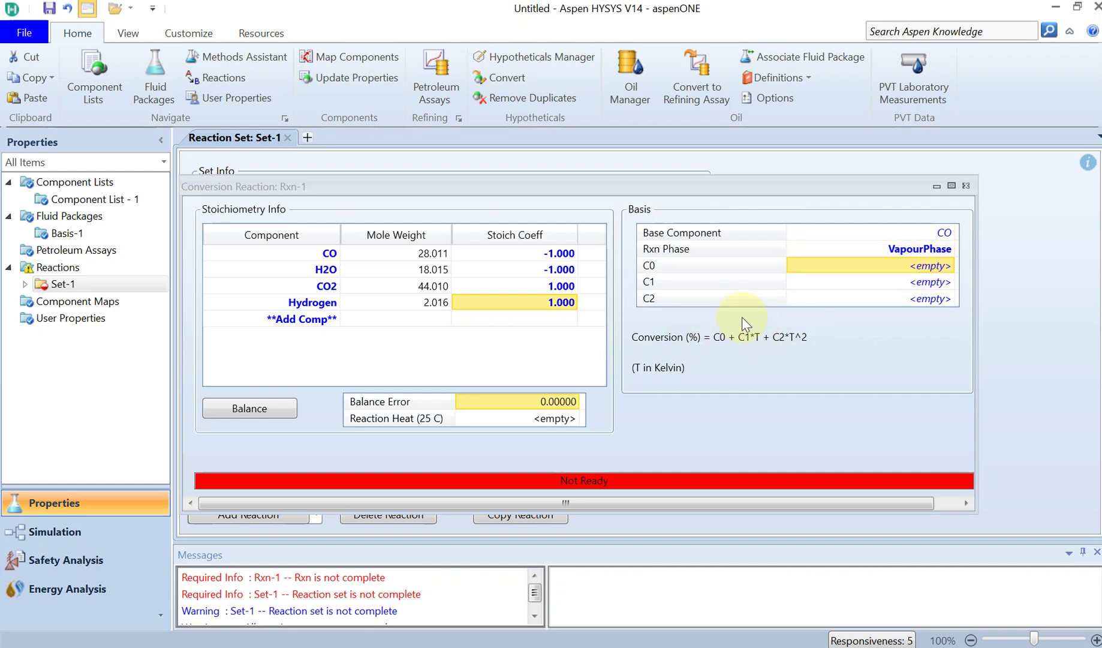
{"action": "type", "text": "80"}
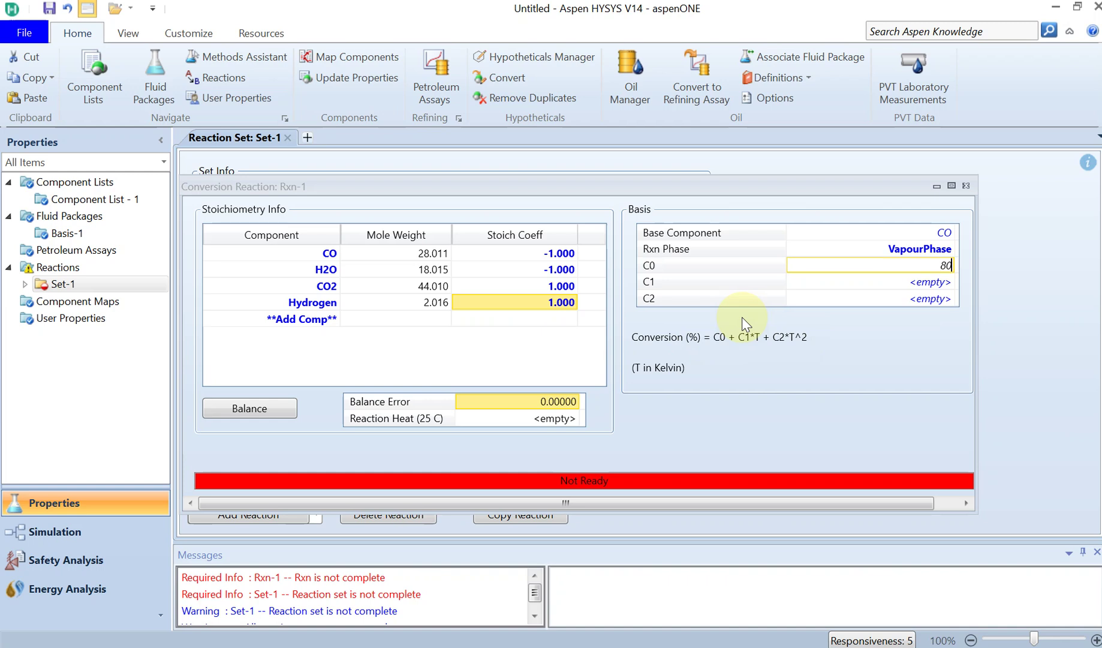
{"action": "left_click", "coordinate": [896, 283]}
{"action": "type", "text": "0"}
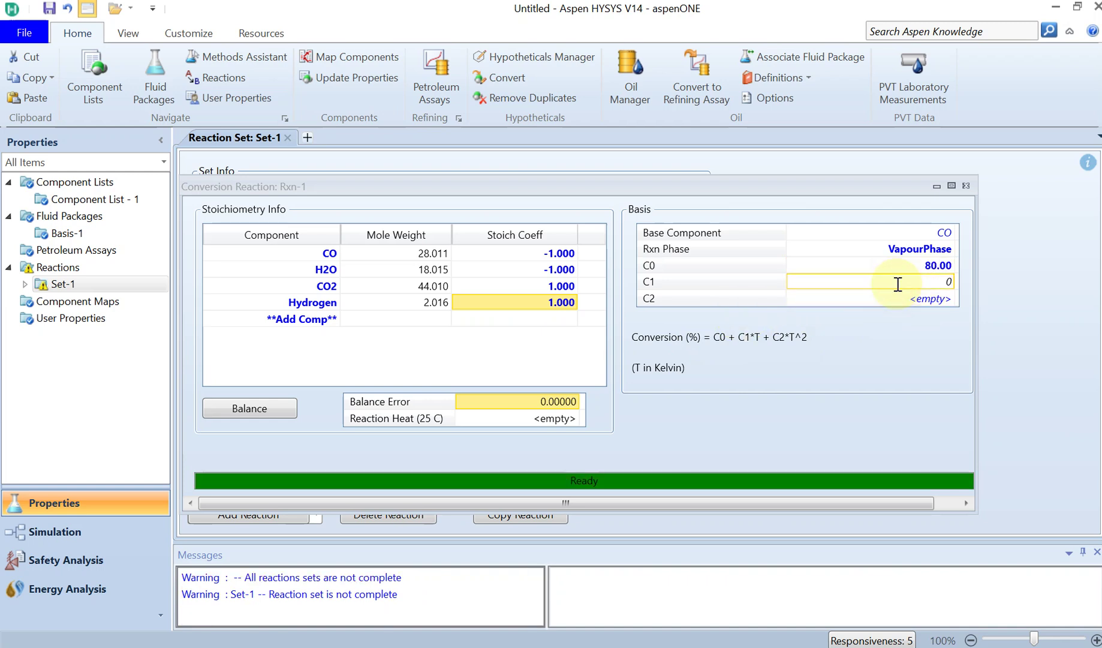
{"action": "left_click", "coordinate": [911, 302]}
{"action": "type", "text": "0"}
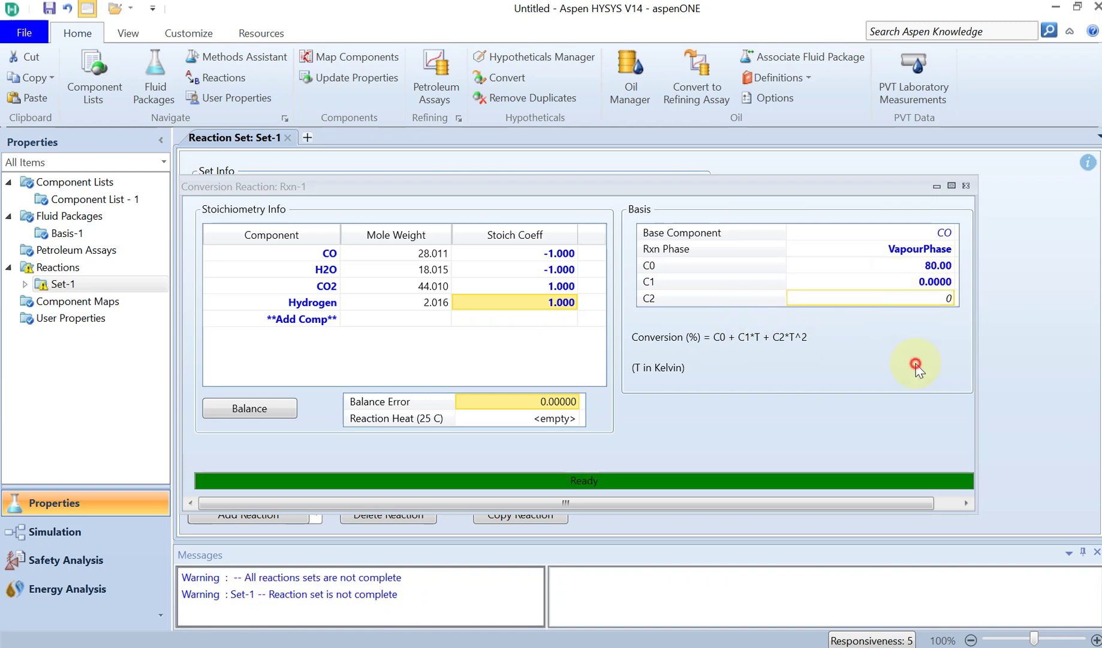
{"action": "left_click", "coordinate": [896, 286]}
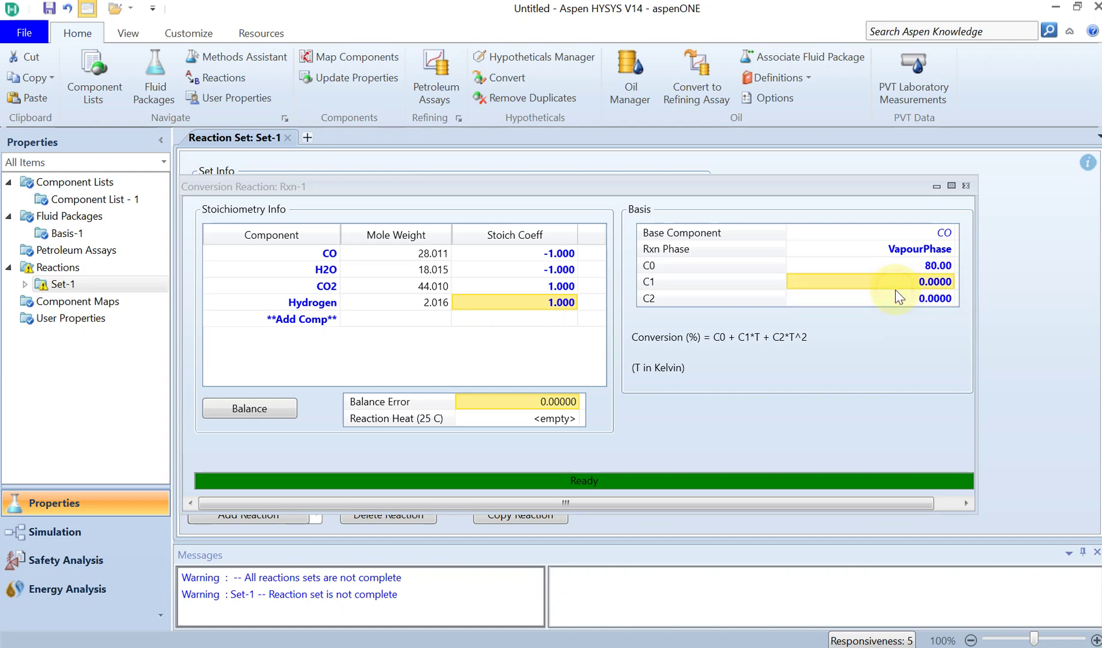
Close the Rxn-1 form and add Set-1 to fluid package Basis-1.
{"action": "left_click", "coordinate": [967, 185]}
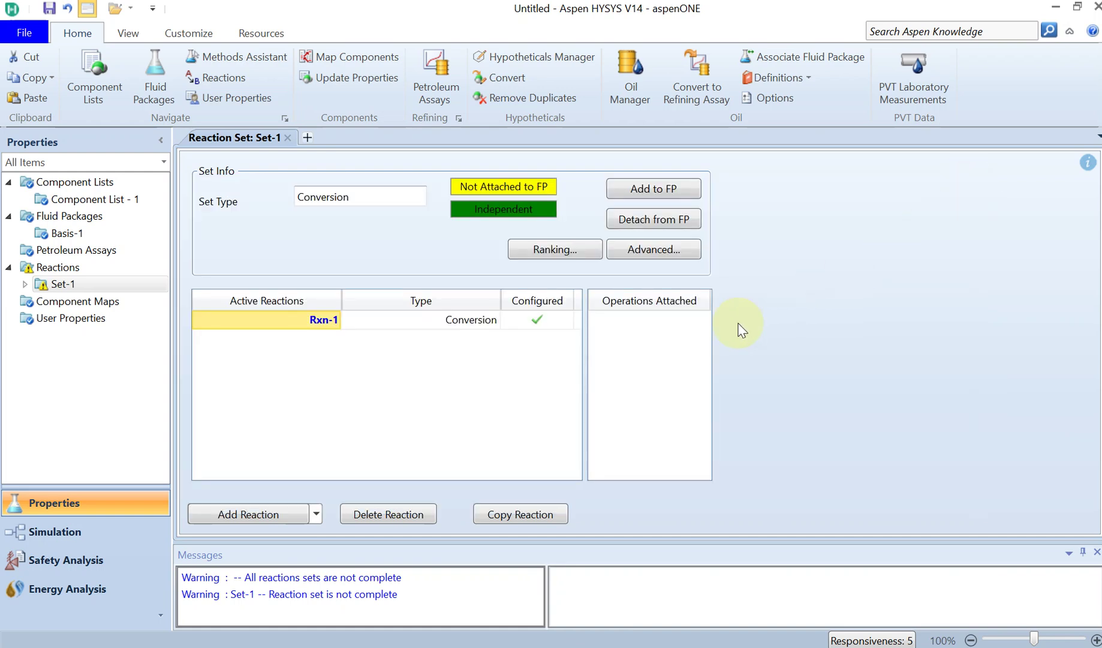
{"action": "left_click", "coordinate": [634, 191]}
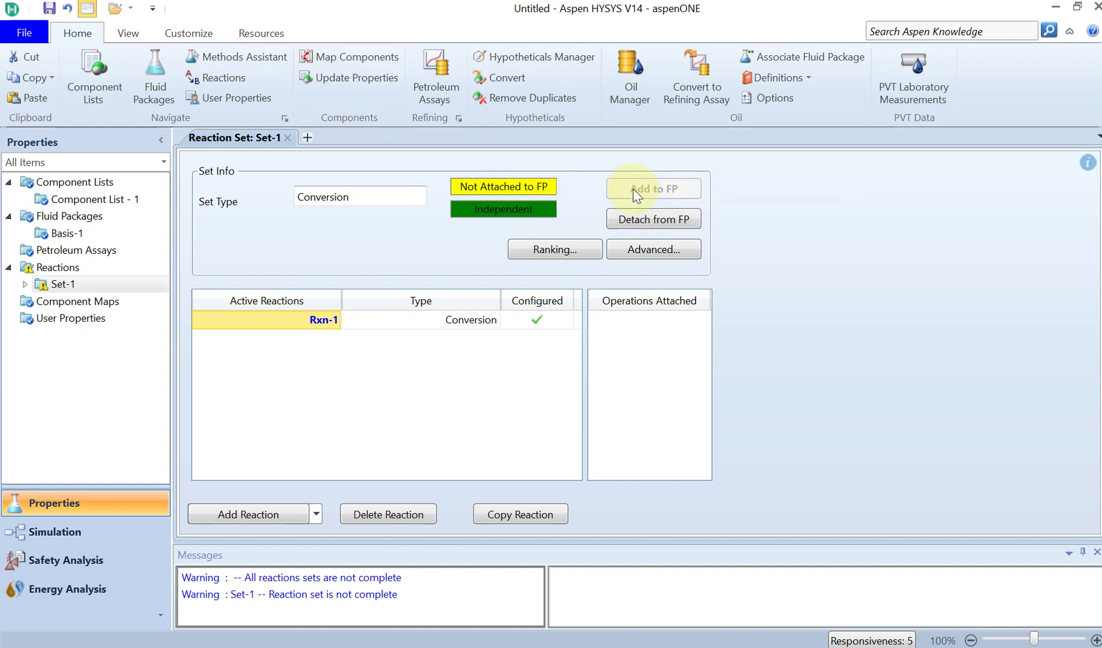
{"action": "mouse_move", "coordinate": [641, 184]}
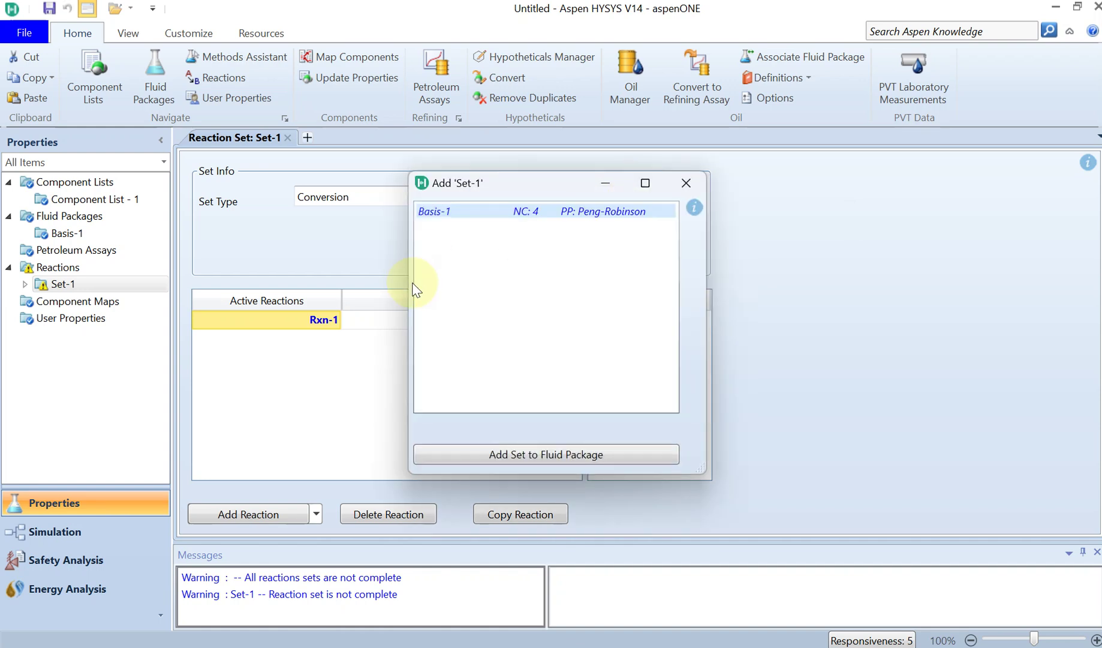
{"action": "left_click", "coordinate": [602, 456]}
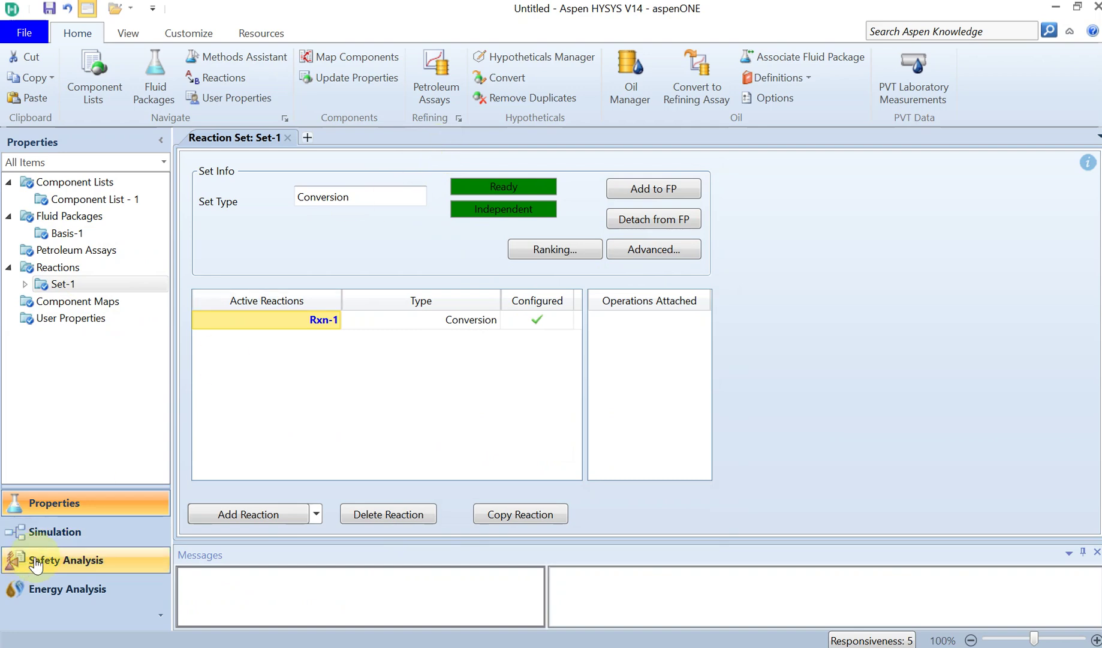
In the Simulation environment, place a Conversion Reactor (CRV-100) on the flowsheet and open its form.
{"action": "left_click", "coordinate": [50, 534]}
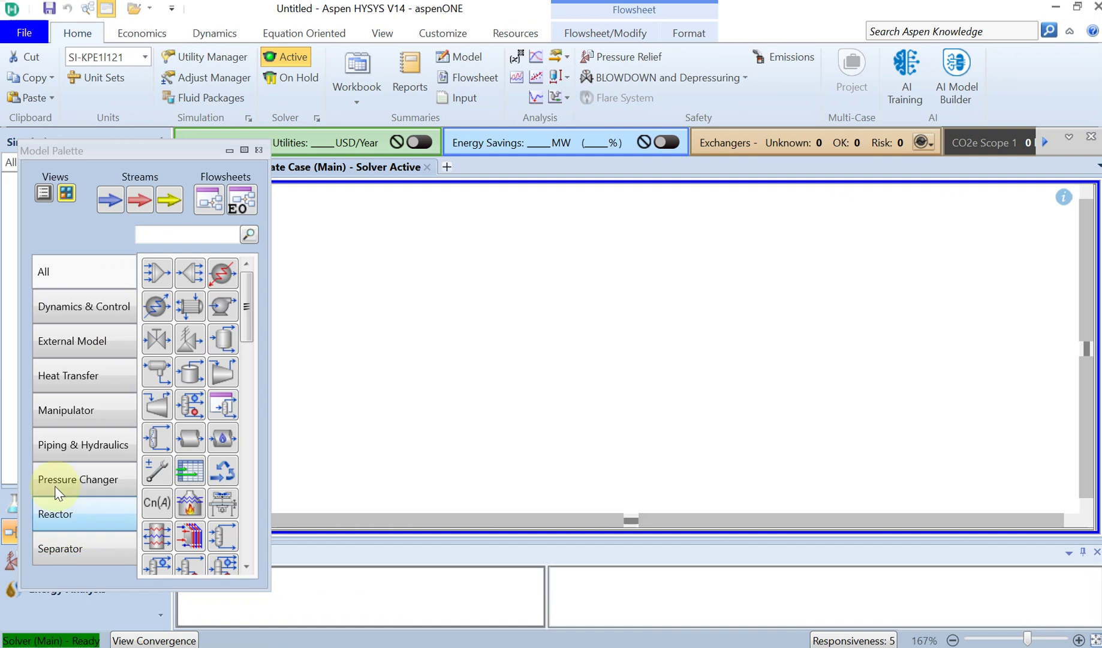
{"action": "left_click", "coordinate": [173, 231]}
{"action": "type", "text": "reac"}
{"action": "key", "text": "BackSpace"}
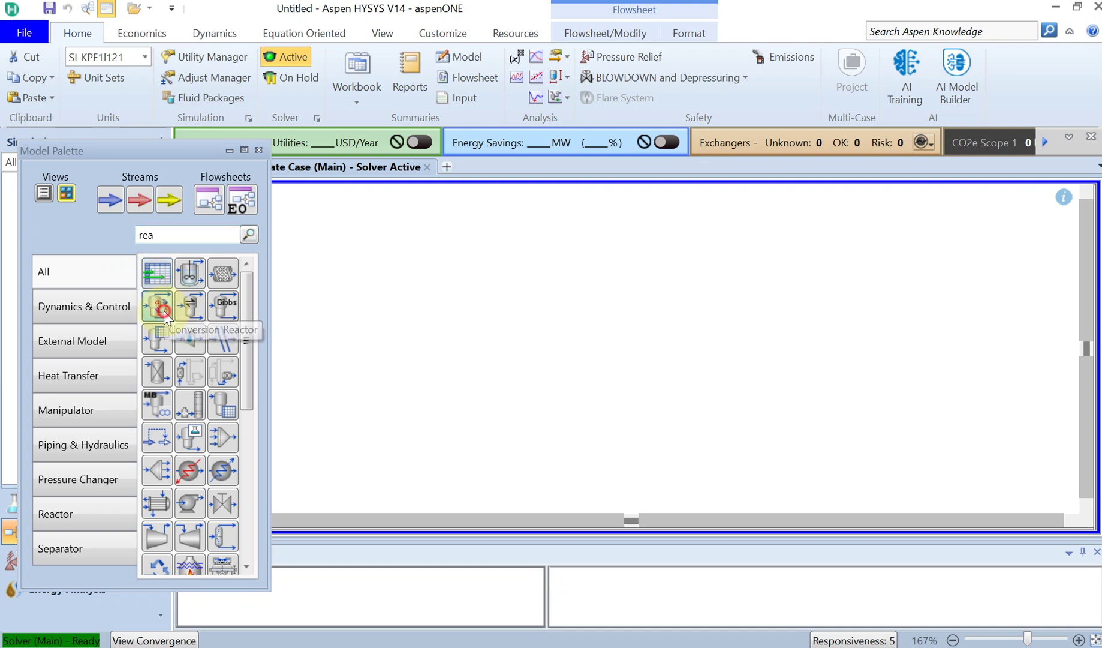
{"action": "left_click_drag", "start_coordinate": [162, 309], "coordinate": [579, 377]}
{"action": "left_click", "coordinate": [710, 420]}
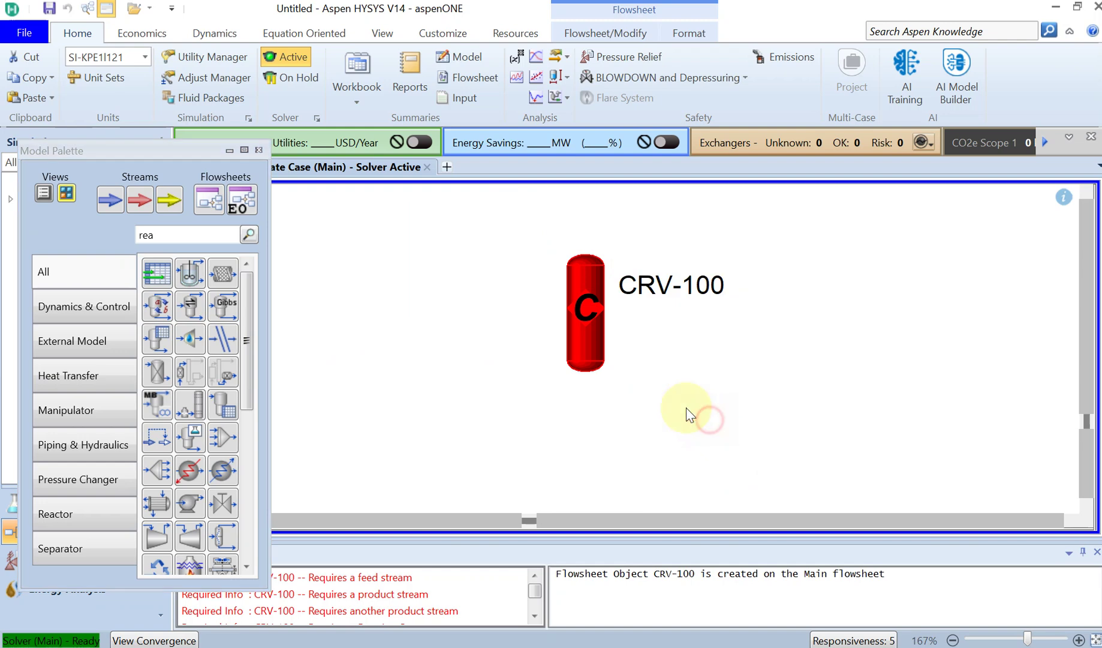
{"action": "double_click", "coordinate": [595, 316]}
{"action": "left_click_drag", "start_coordinate": [731, 316], "coordinate": [452, 225]}
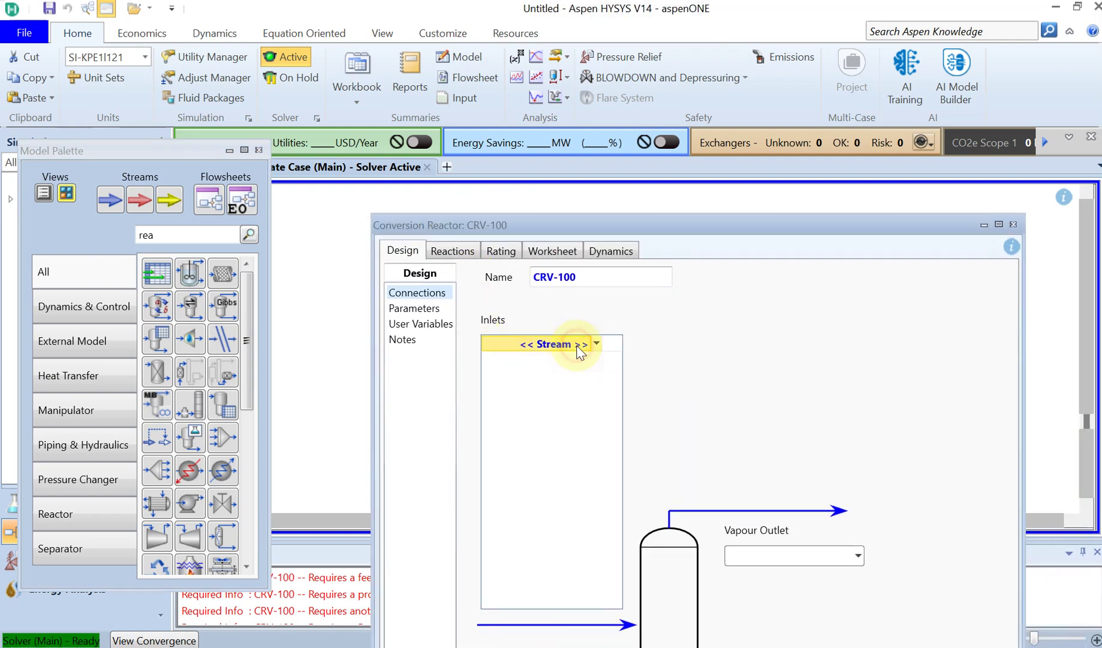
Name the CRV-100 streams Feed, Vapour, Liquid and Energy.
{"action": "left_click", "coordinate": [598, 349]}
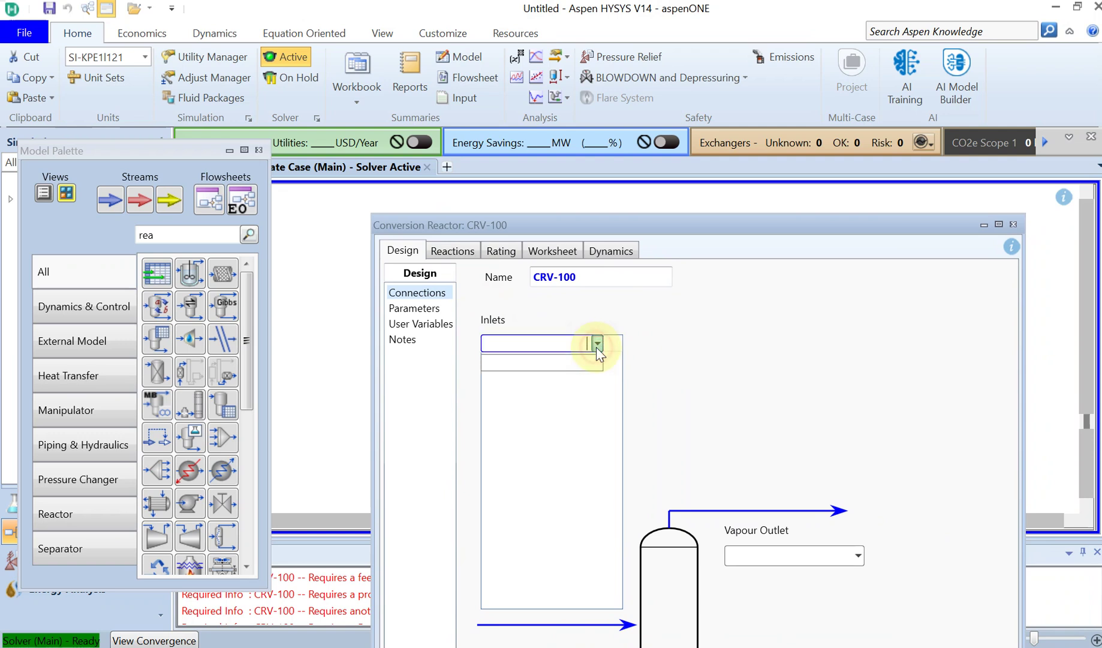
{"action": "type", "text": "FEed"}
{"action": "key", "text": "BackSpace"}
{"action": "key", "text": "BackSpace"}
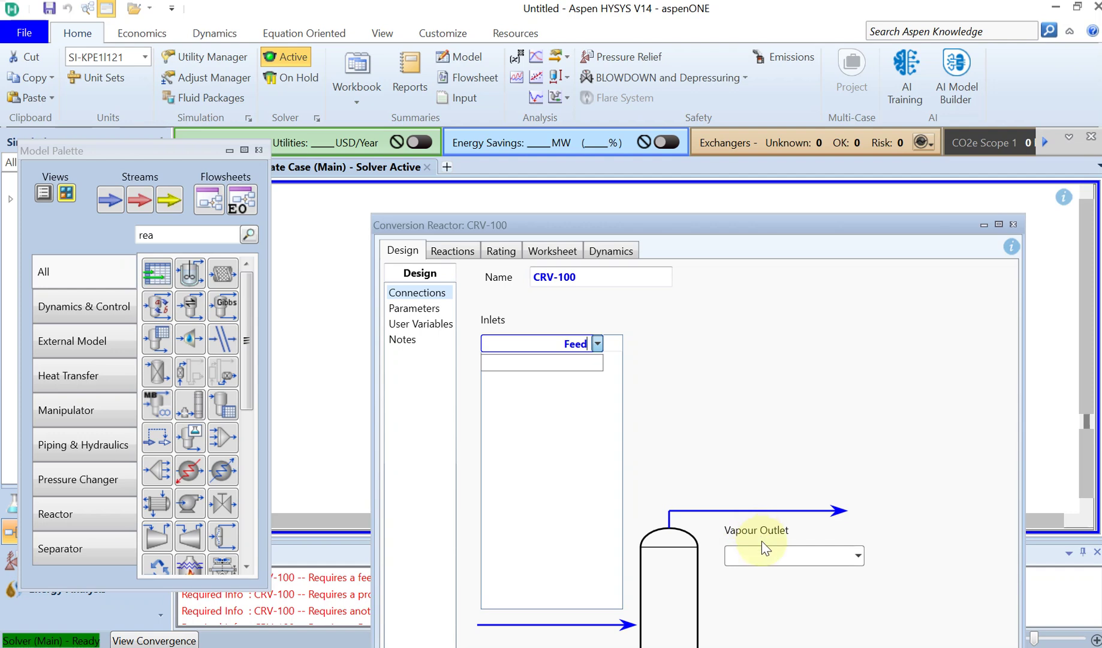
{"action": "left_click", "coordinate": [777, 556]}
{"action": "type", "text": "Vapour"}
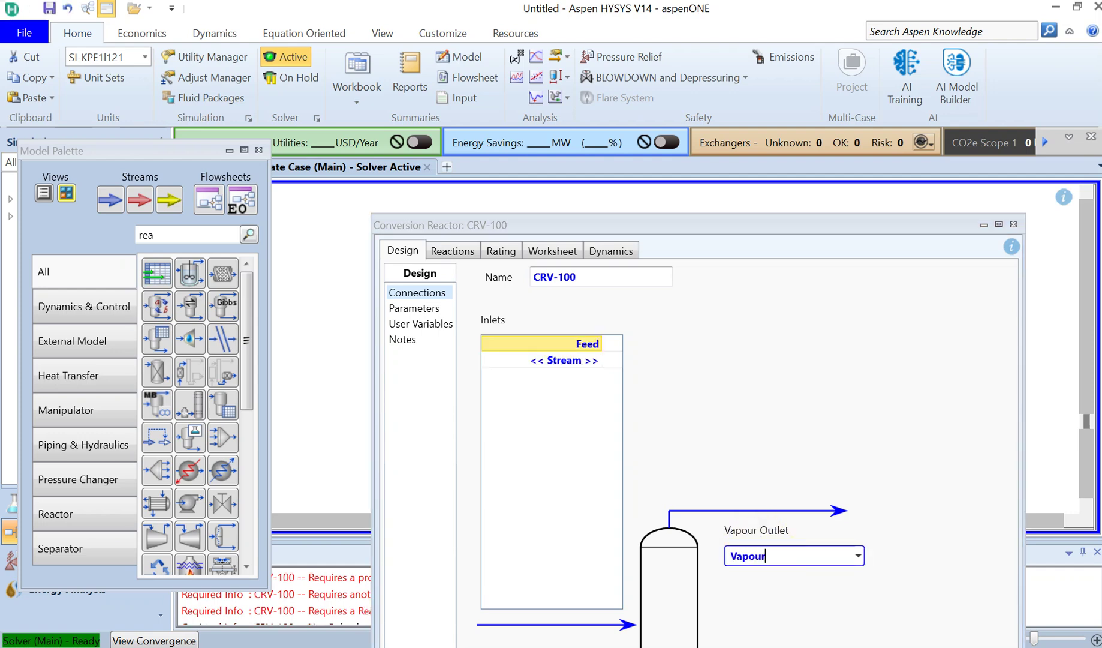
{"action": "left_click", "coordinate": [760, 322]}
{"action": "double_click", "coordinate": [715, 216]}
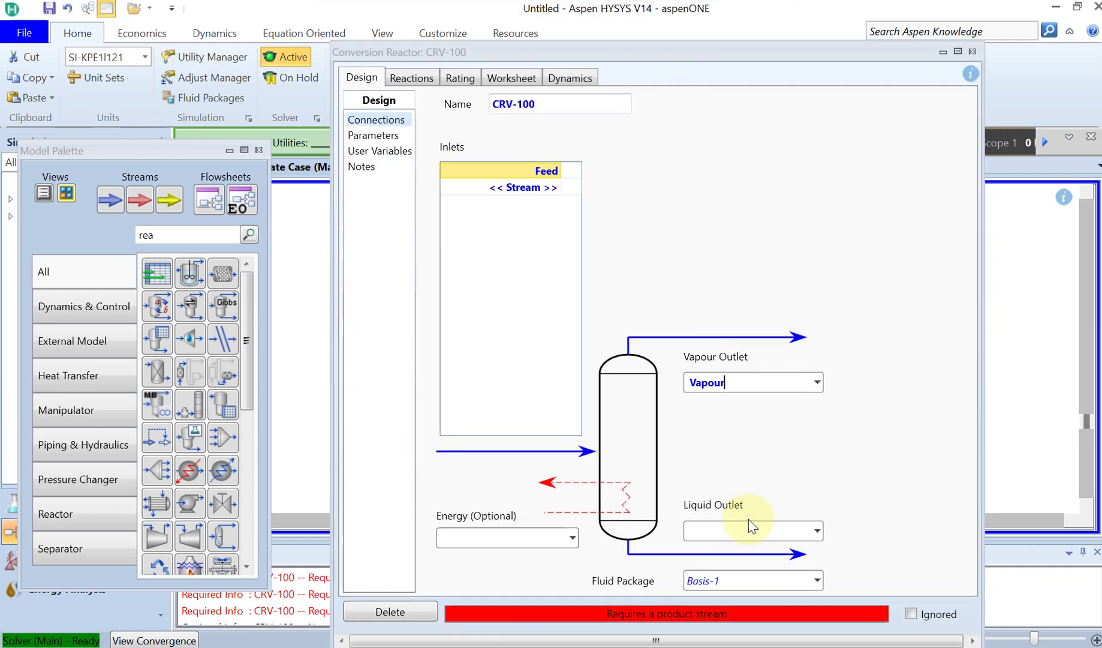
{"action": "left_click", "coordinate": [749, 523]}
{"action": "type", "text": "Liquid"}
{"action": "left_click", "coordinate": [495, 546]}
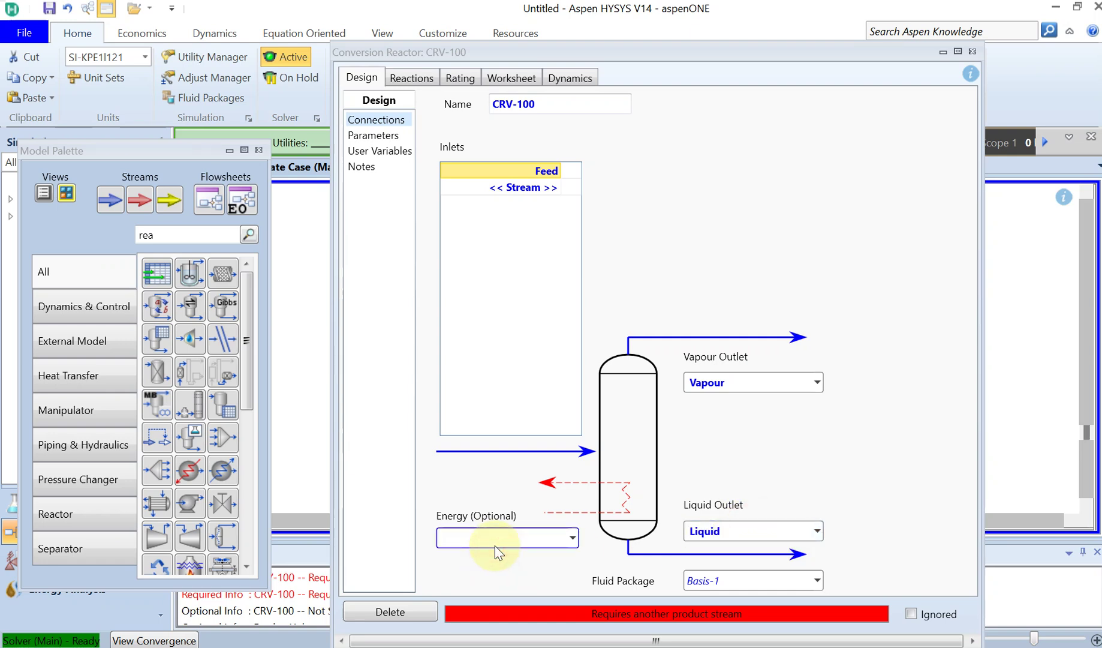
{"action": "type", "text": "Ener"}
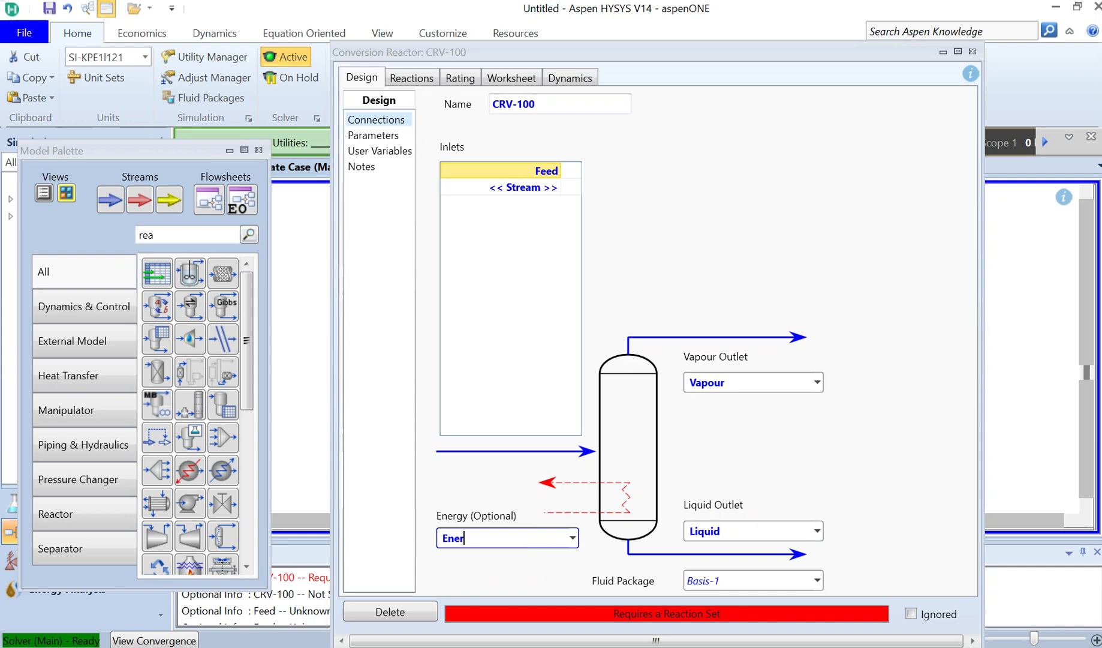
{"action": "type", "text": "gy"}
{"action": "key", "text": "Return"}
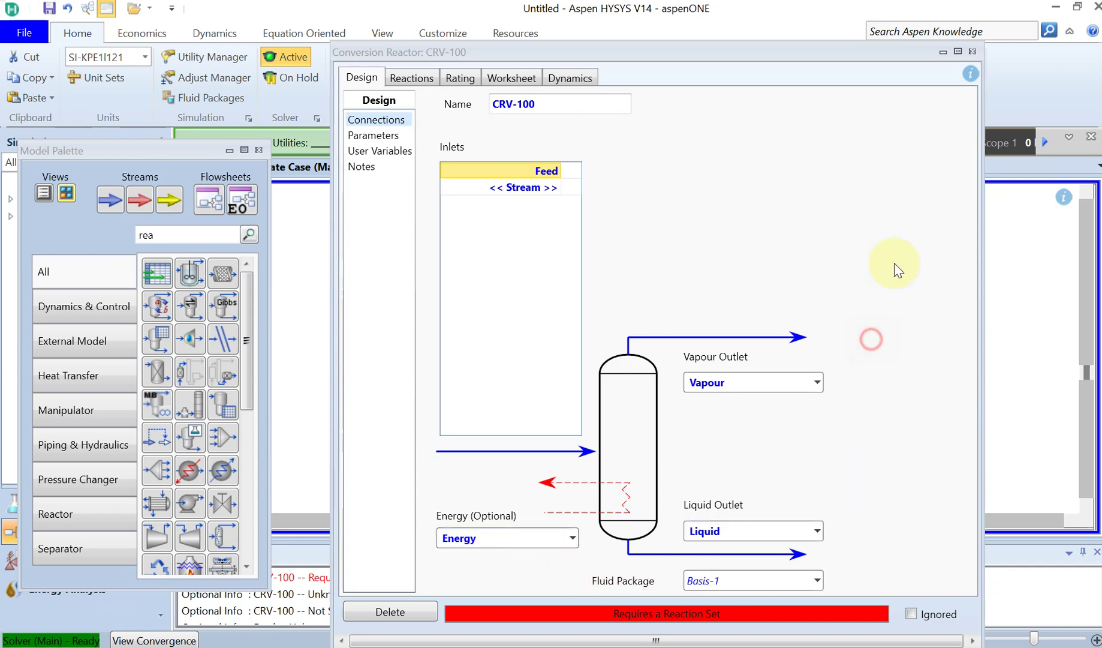
Open the Feed stream's Composition page and switch the basis to Mole Flows.
{"action": "left_click", "coordinate": [972, 53]}
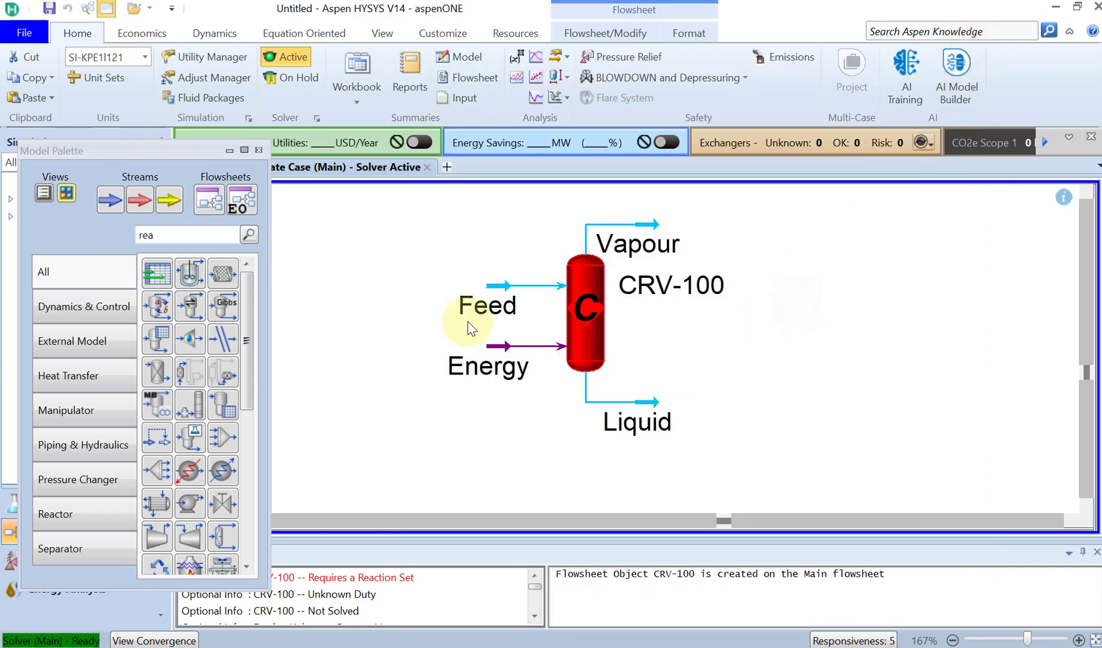
{"action": "double_click", "coordinate": [519, 307]}
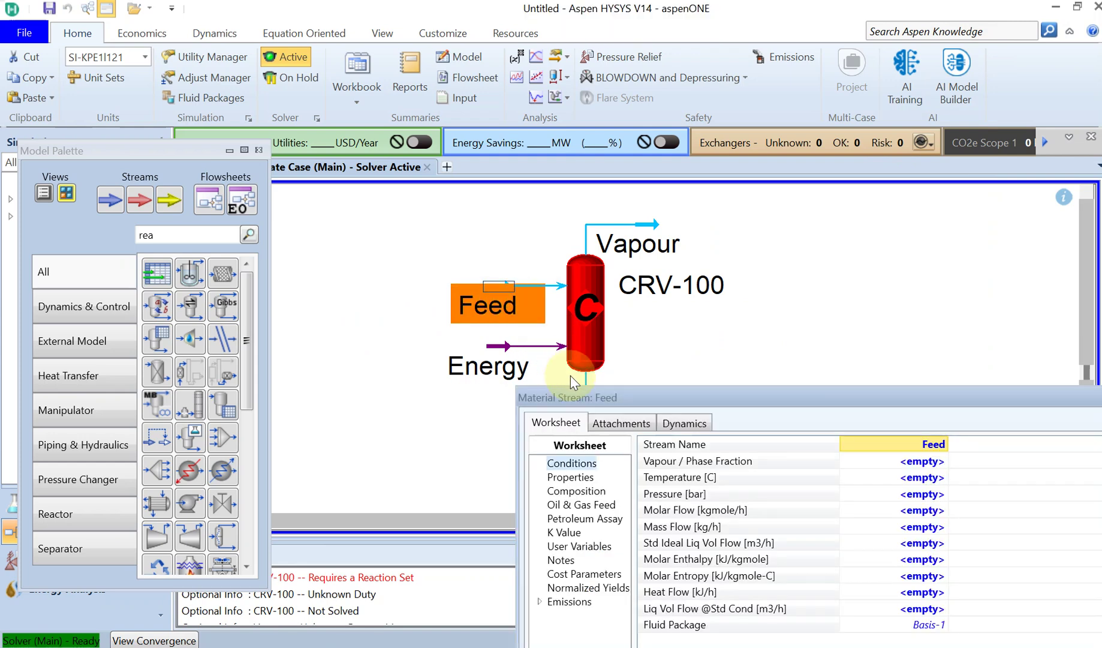
{"action": "left_click_drag", "start_coordinate": [596, 391], "coordinate": [454, 239]}
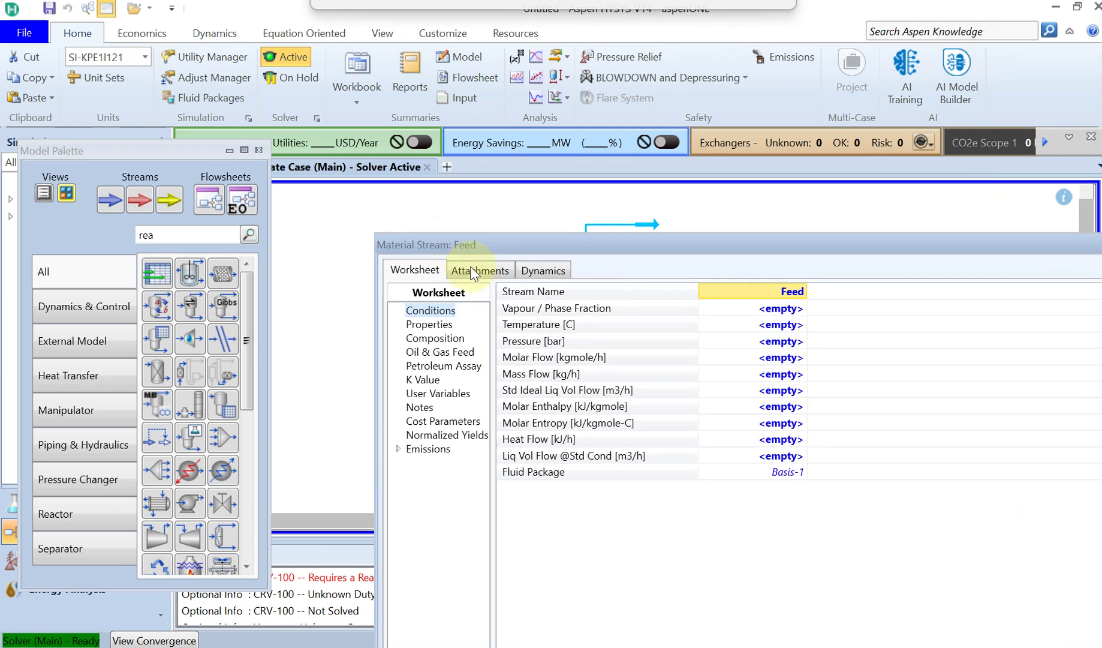
{"action": "left_click", "coordinate": [459, 343]}
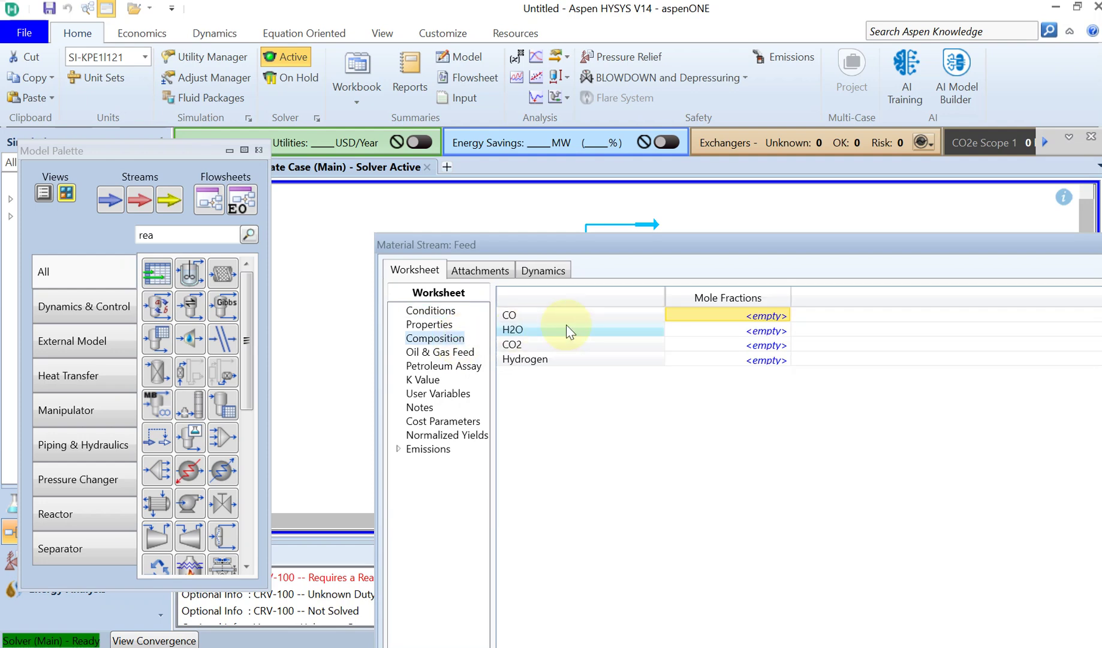
{"action": "left_click_drag", "start_coordinate": [725, 243], "coordinate": [619, 160]}
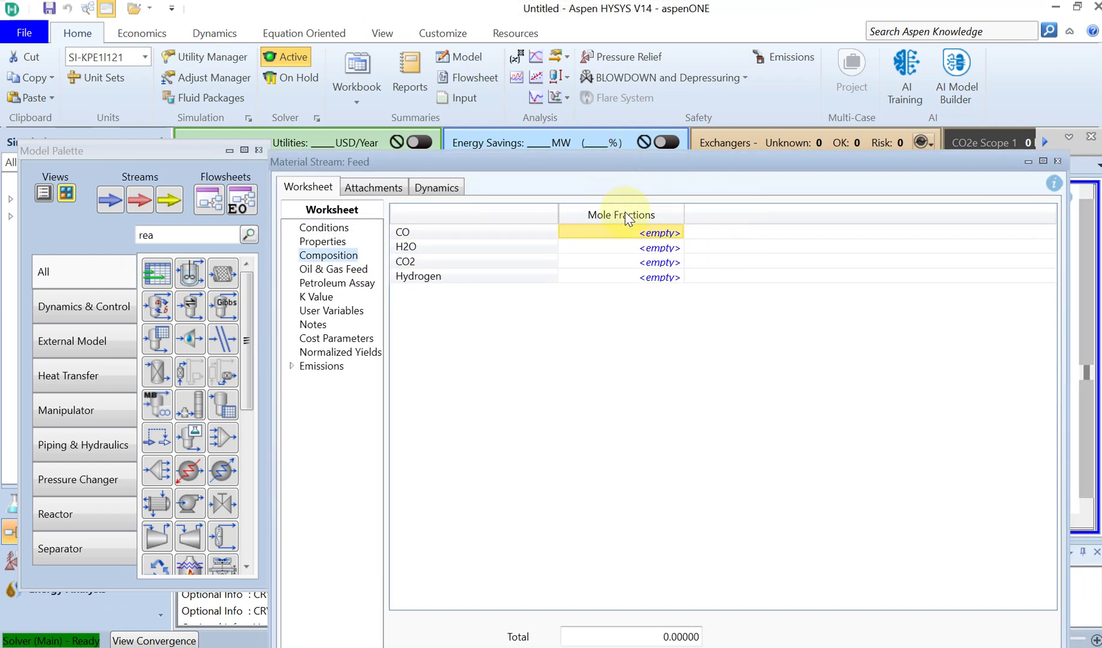
{"action": "left_click_drag", "start_coordinate": [700, 170], "coordinate": [697, 127]}
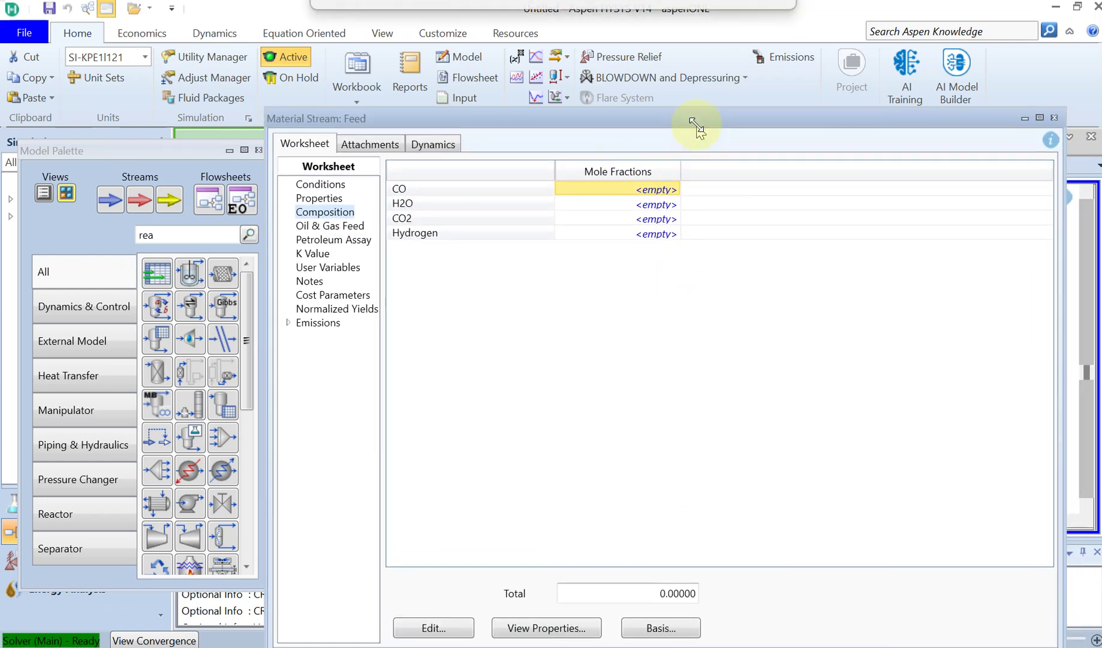
{"action": "left_click", "coordinate": [674, 634]}
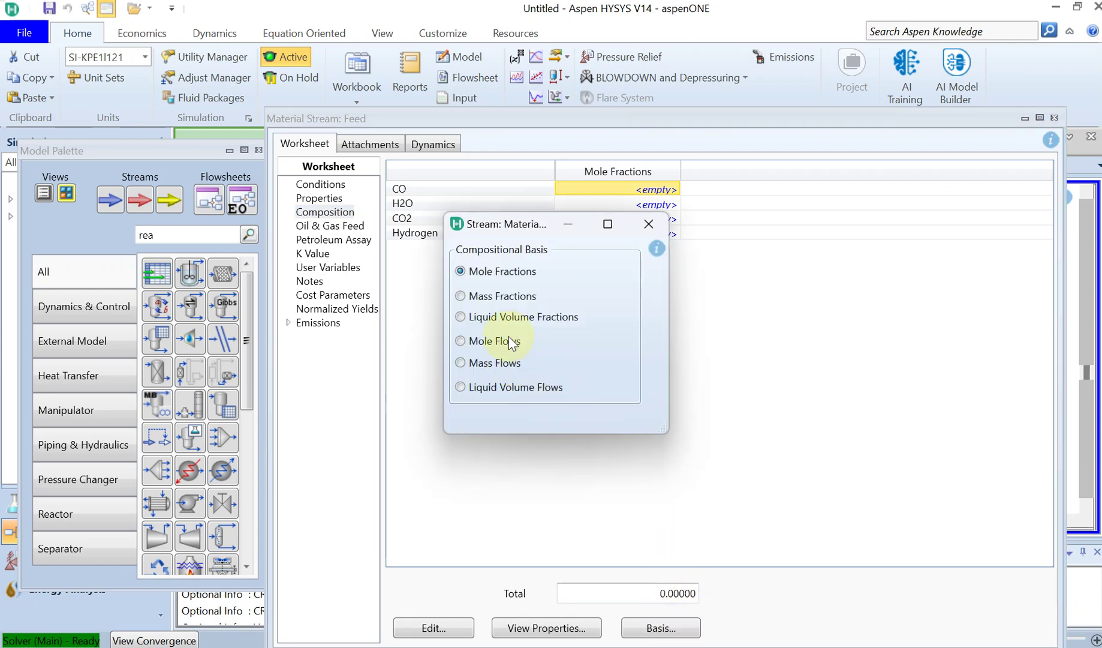
{"action": "left_click", "coordinate": [498, 343]}
{"action": "left_click", "coordinate": [649, 226]}
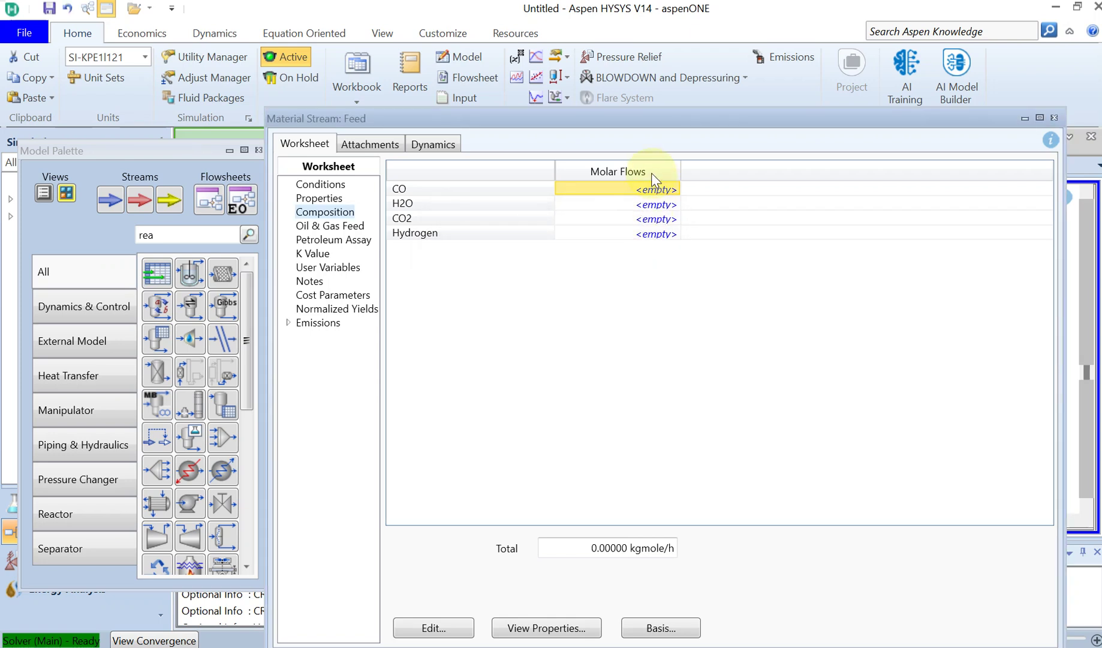
Enter Feed molar flows of 40 CO, 50 H2O, 0 CO2 and 0 Hydrogen.
{"action": "left_click", "coordinate": [654, 189]}
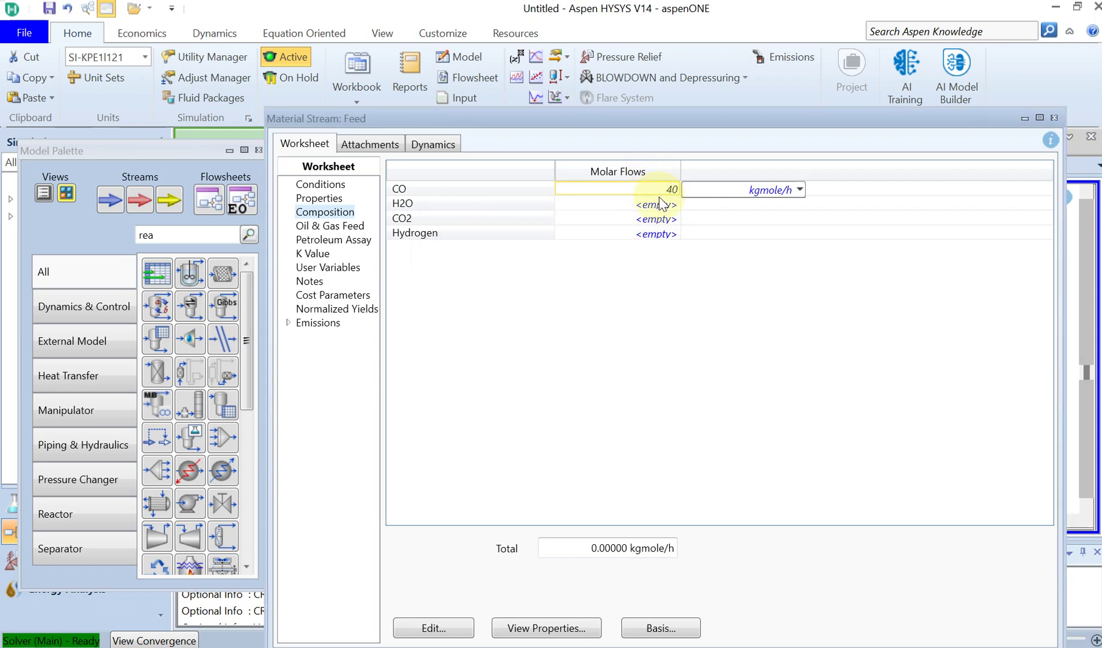
{"action": "type", "text": "40"}
{"action": "key", "text": "Return"}
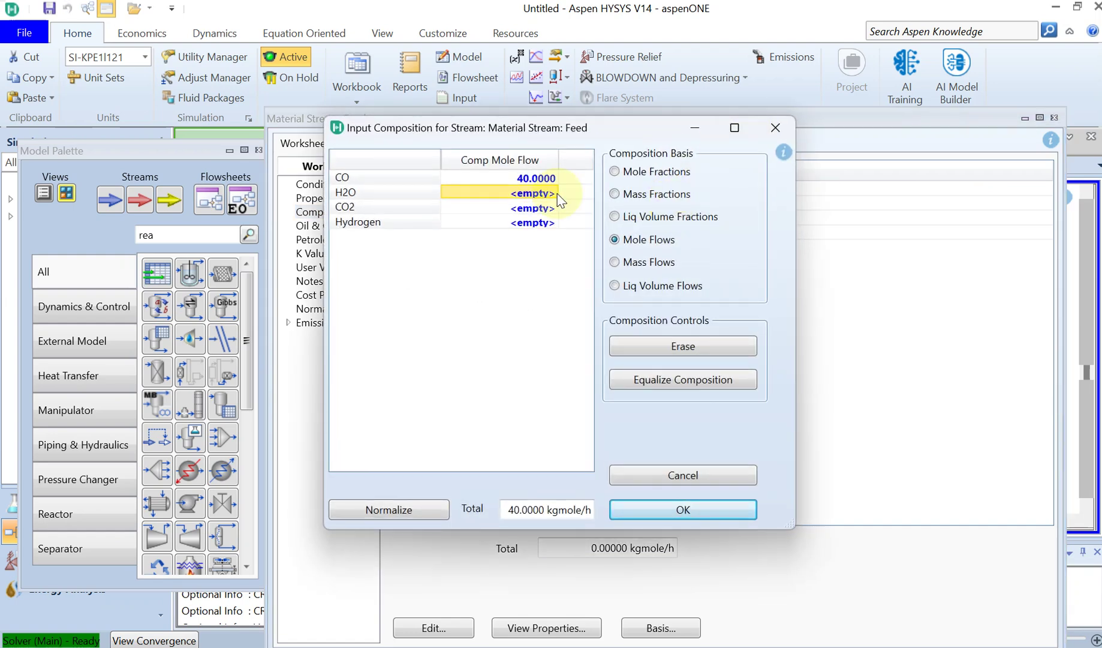
{"action": "left_click", "coordinate": [557, 193]}
{"action": "type", "text": "50"}
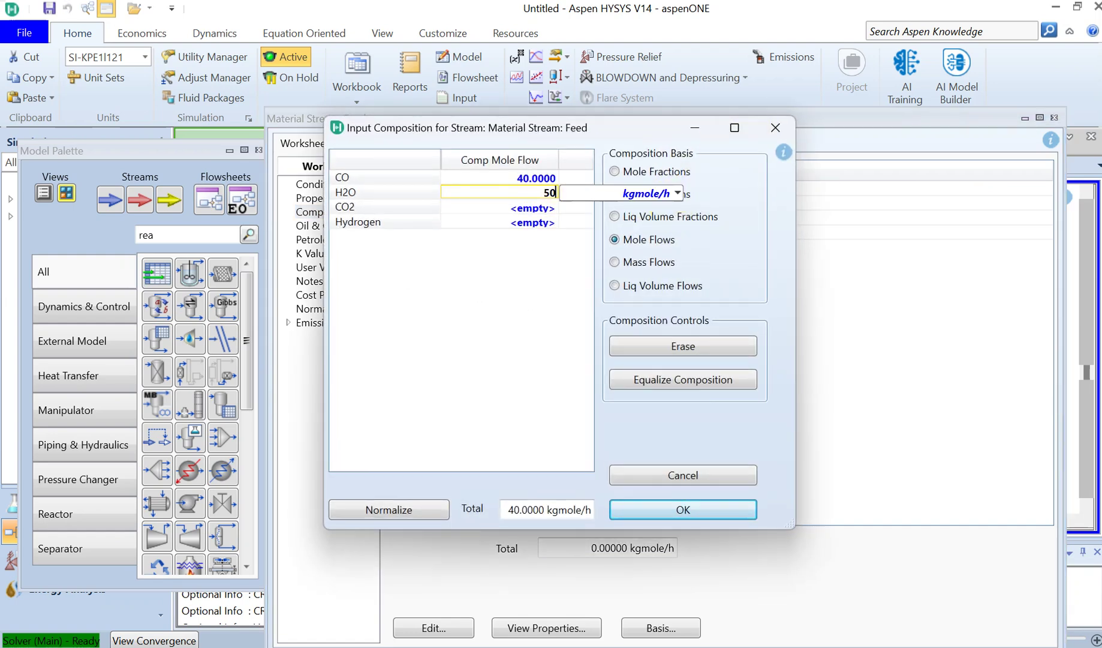
{"action": "left_click", "coordinate": [539, 207]}
{"action": "type", "text": "0"}
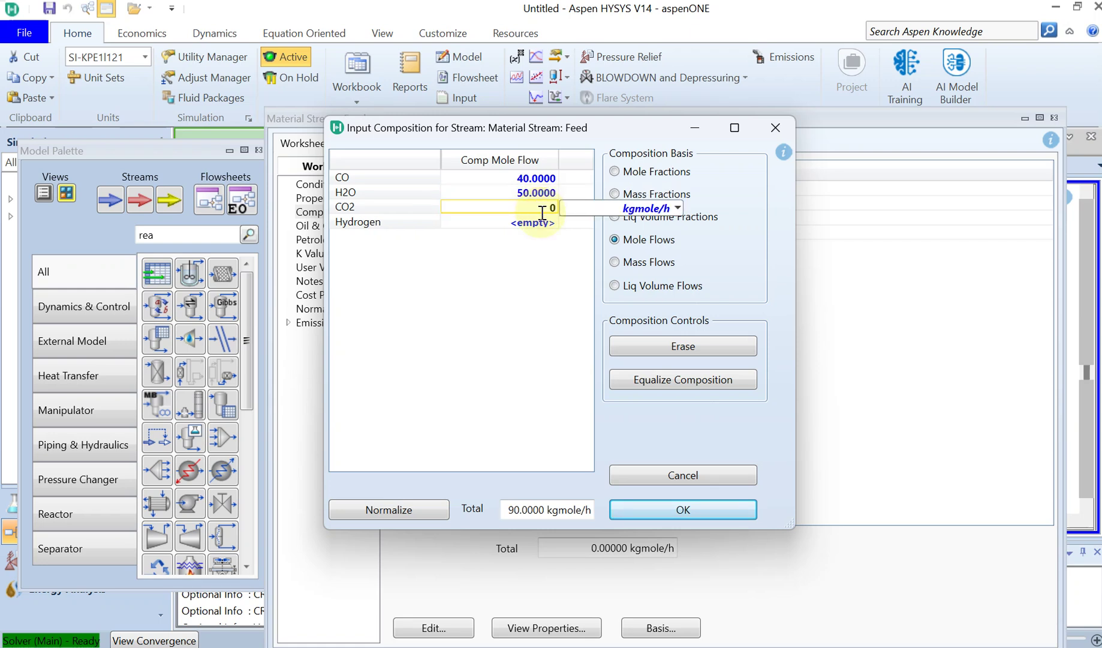
{"action": "left_click", "coordinate": [546, 222]}
{"action": "type", "text": "0"}
{"action": "left_click", "coordinate": [653, 511]}
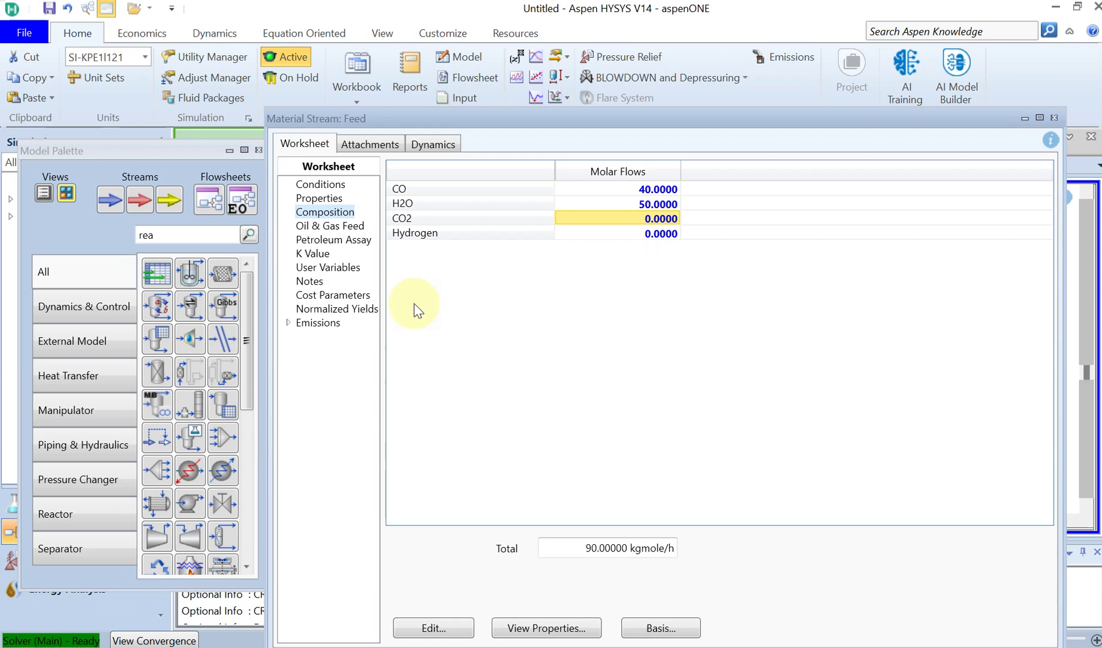
Set the Feed stream temperature to 100 °C and pressure to 1 bar.
{"action": "left_click", "coordinate": [327, 184]}
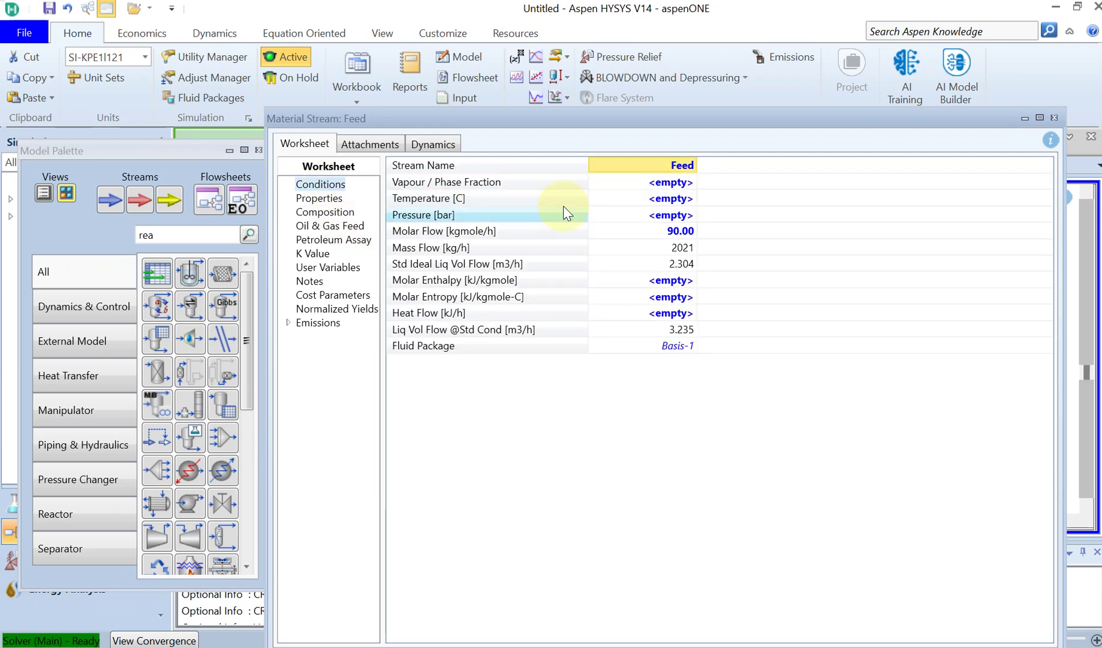
{"action": "left_click", "coordinate": [670, 199]}
{"action": "type", "text": "100"}
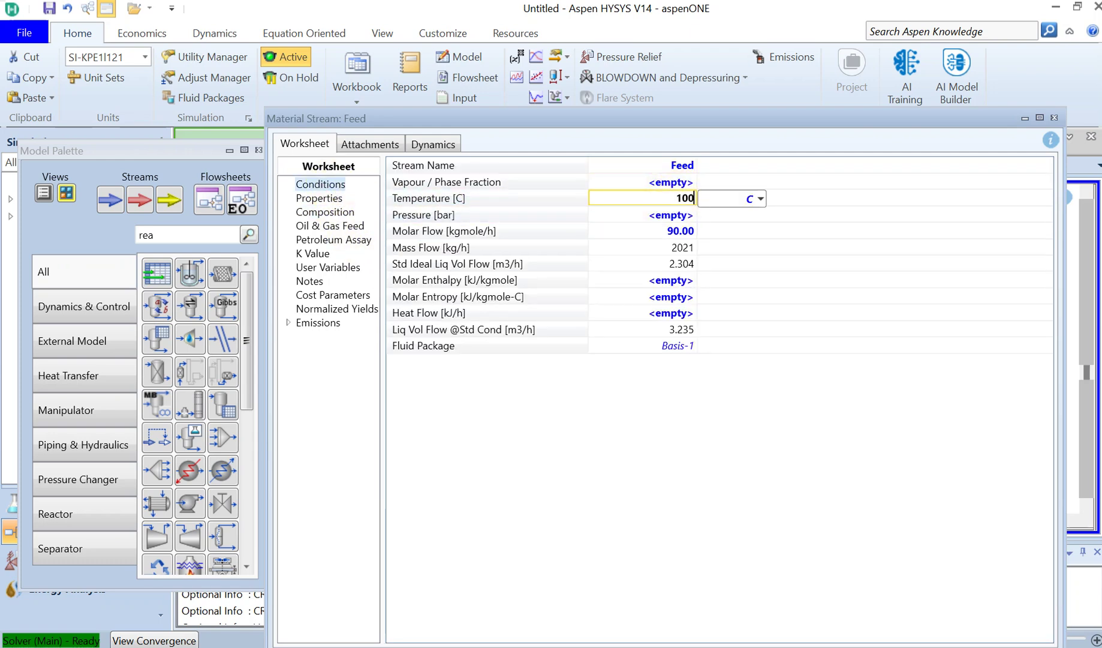
{"action": "key", "text": "Return"}
{"action": "type", "text": "1"}
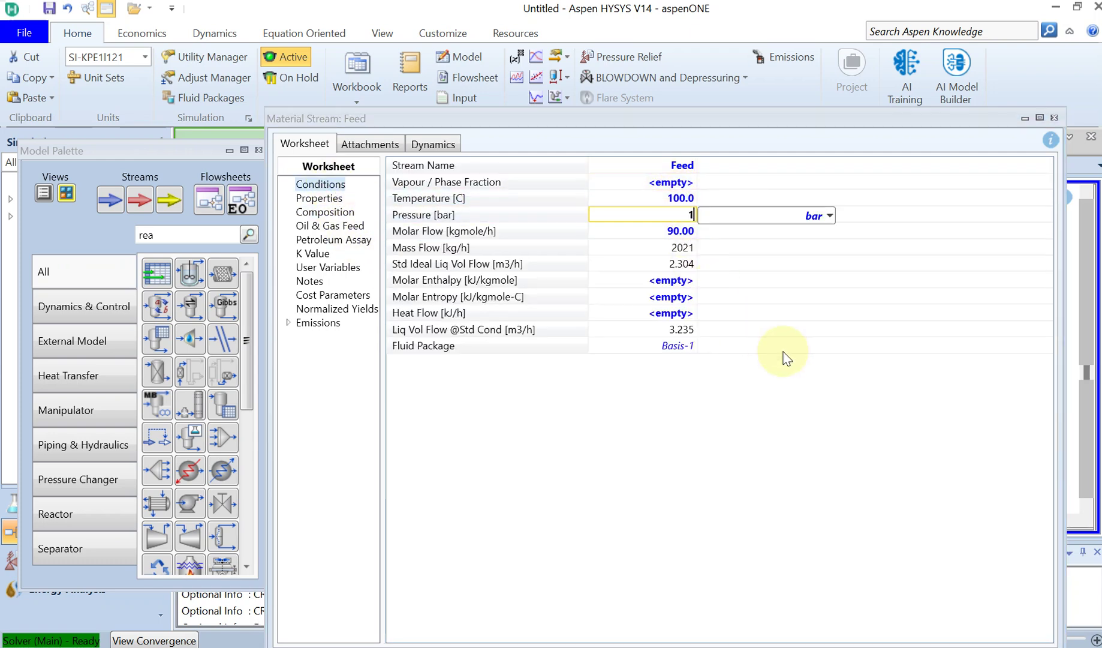
{"action": "left_click", "coordinate": [878, 394]}
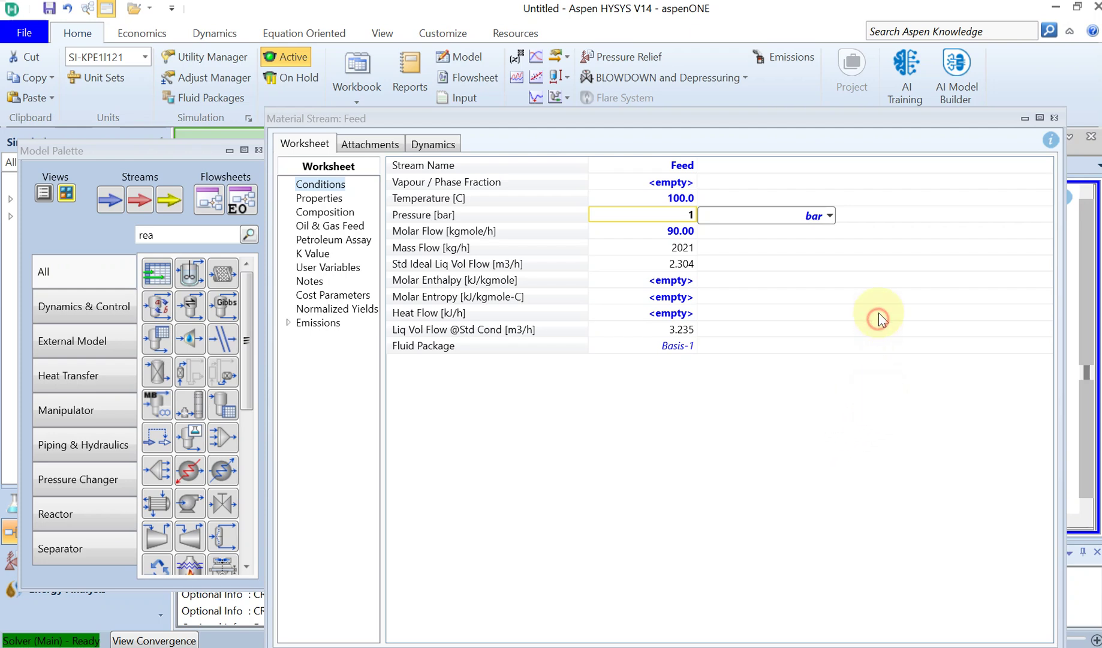
{"action": "left_click", "coordinate": [489, 232]}
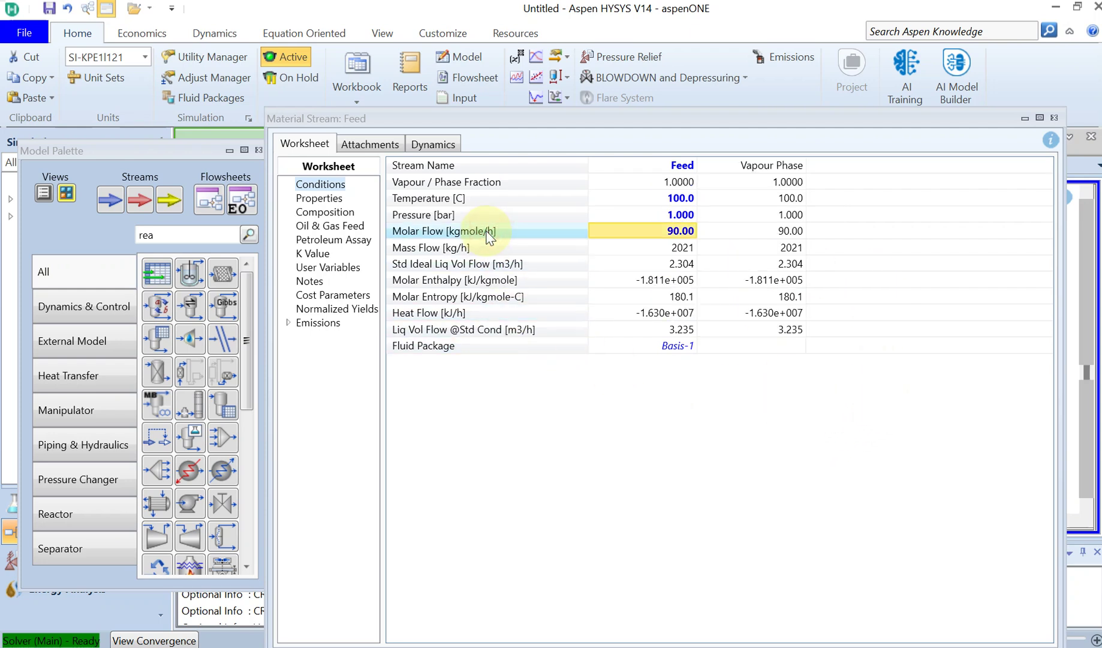
{"action": "left_click", "coordinate": [1054, 120]}
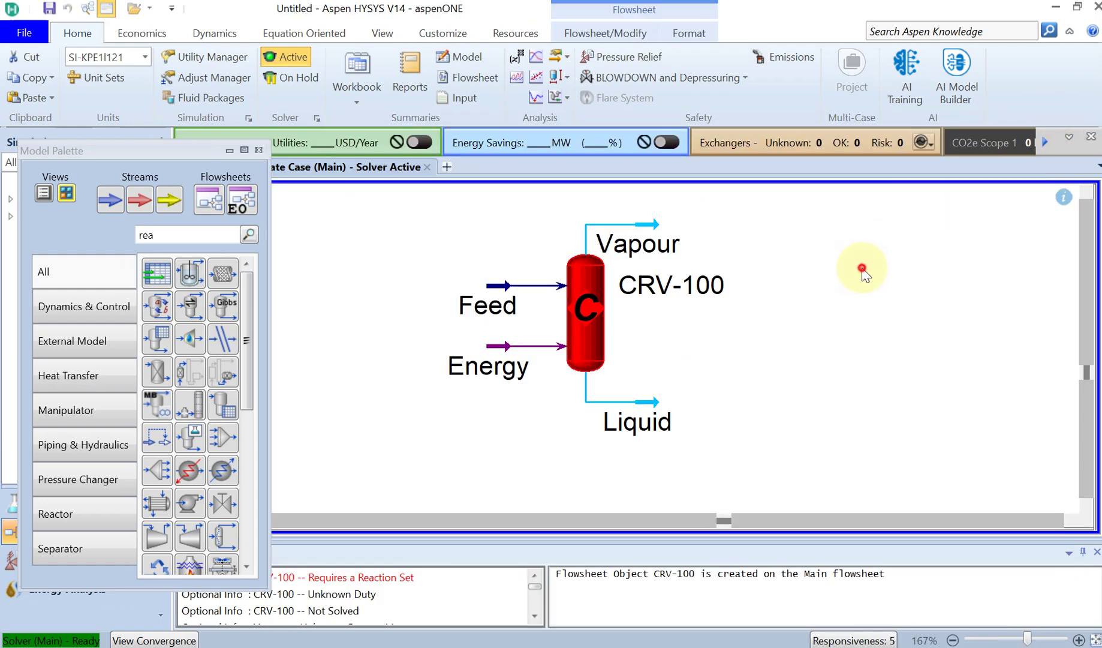
Set the Vapour outlet stream temperature to 100 °C.
{"action": "double_click", "coordinate": [669, 246]}
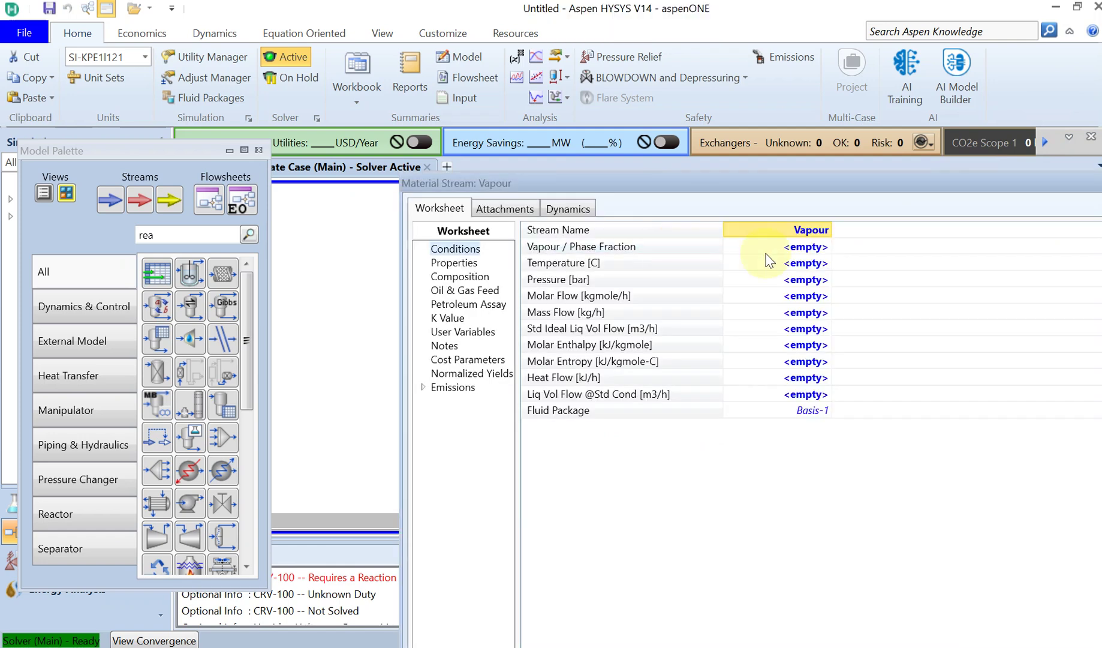
{"action": "left_click", "coordinate": [779, 264]}
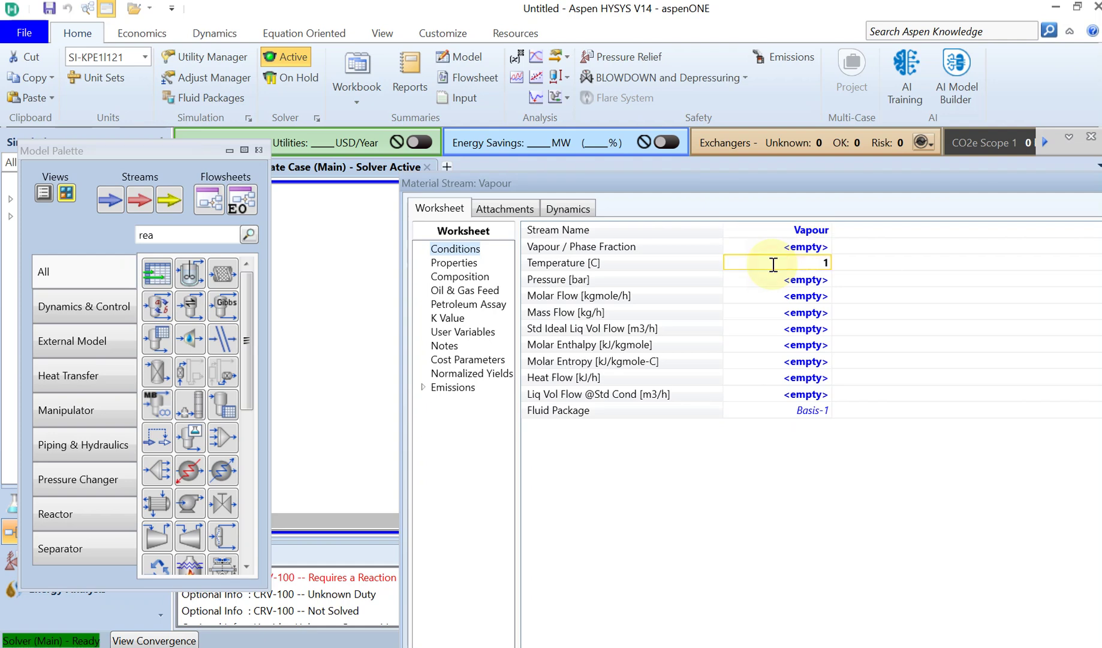
{"action": "type", "text": "100"}
{"action": "left_click", "coordinate": [1008, 184]}
{"action": "left_click", "coordinate": [871, 339]}
{"action": "left_click", "coordinate": [921, 170]}
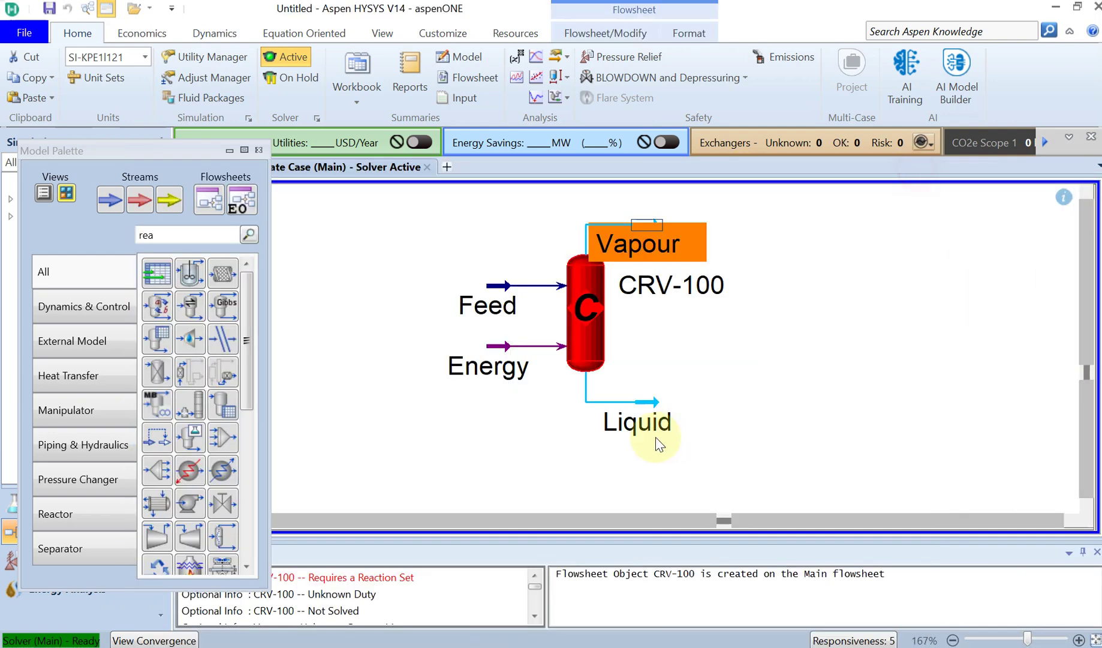
Set the Liquid outlet stream temperature to 100 °C.
{"action": "double_click", "coordinate": [647, 427]}
{"action": "left_click", "coordinate": [624, 341]}
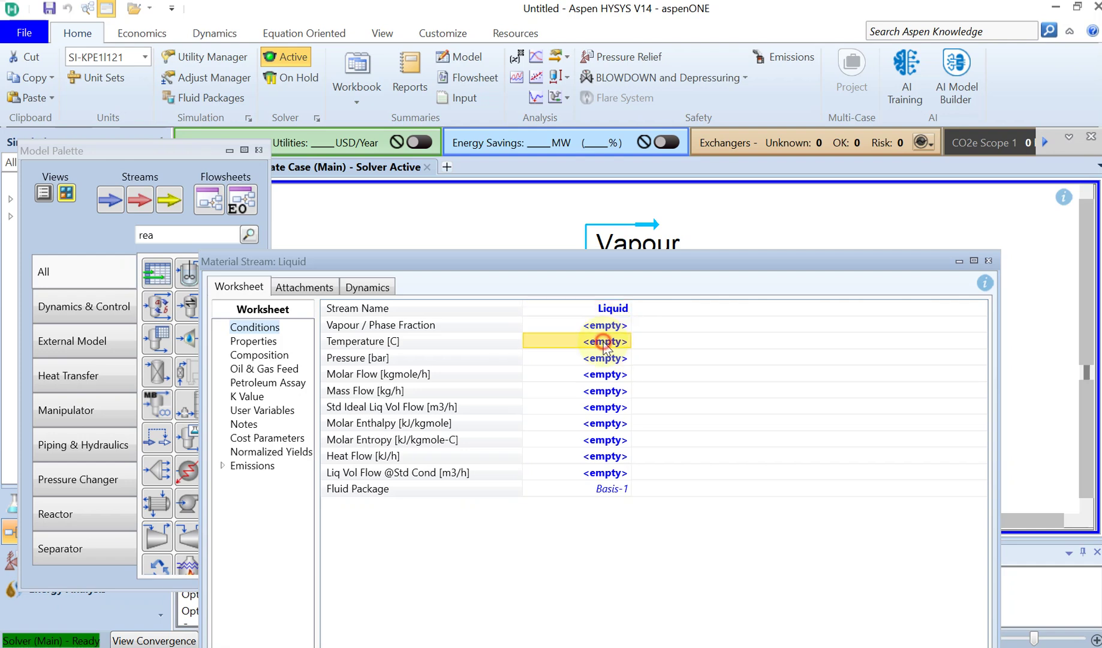
{"action": "type", "text": "100"}
{"action": "left_click", "coordinate": [669, 450]}
{"action": "left_click", "coordinate": [988, 260]}
Select Set-1 as CRV-100's reaction set so Rxn-1 loads and the status shows OK.
{"action": "double_click", "coordinate": [612, 312]}
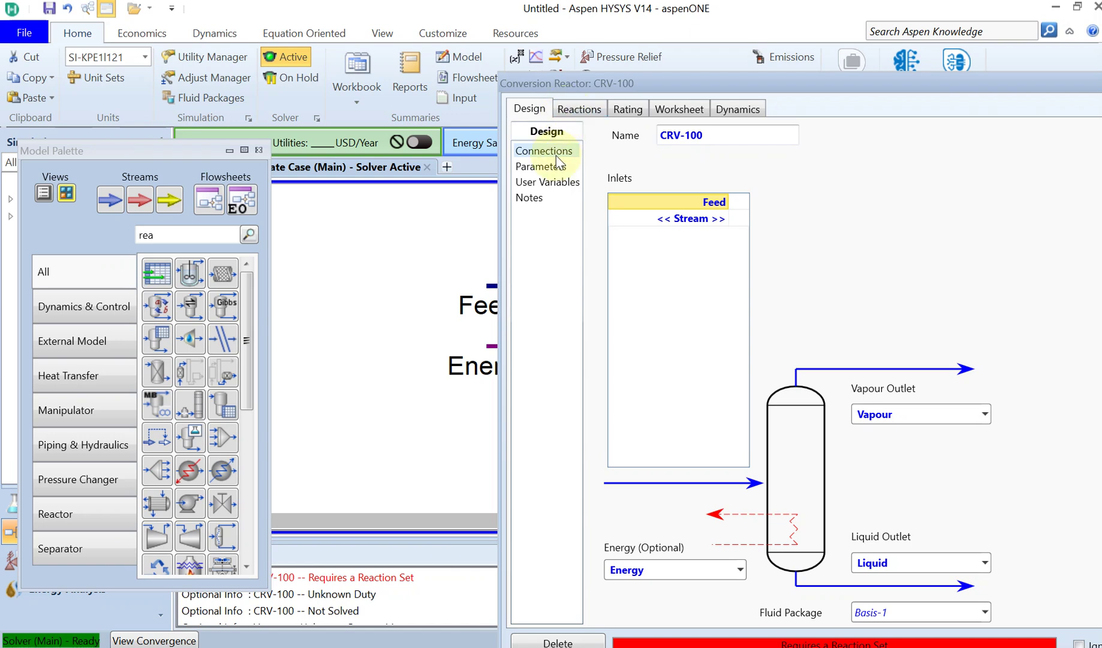
{"action": "left_click", "coordinate": [541, 166]}
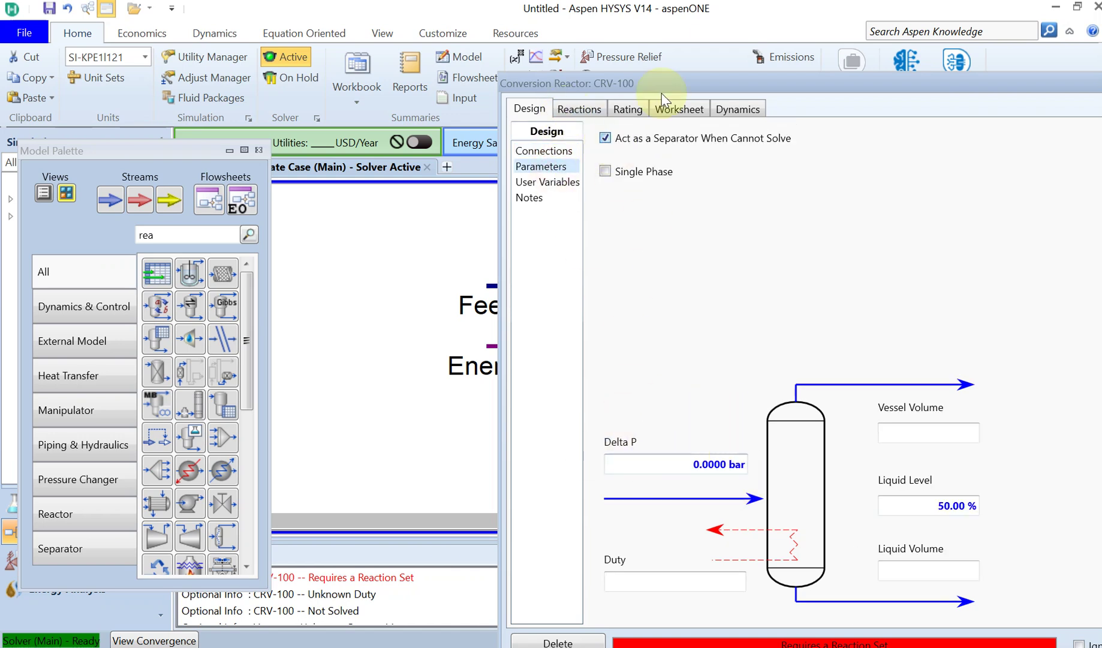
{"action": "left_click_drag", "start_coordinate": [691, 75], "coordinate": [523, 52]}
{"action": "mouse_move", "coordinate": [624, 639]}
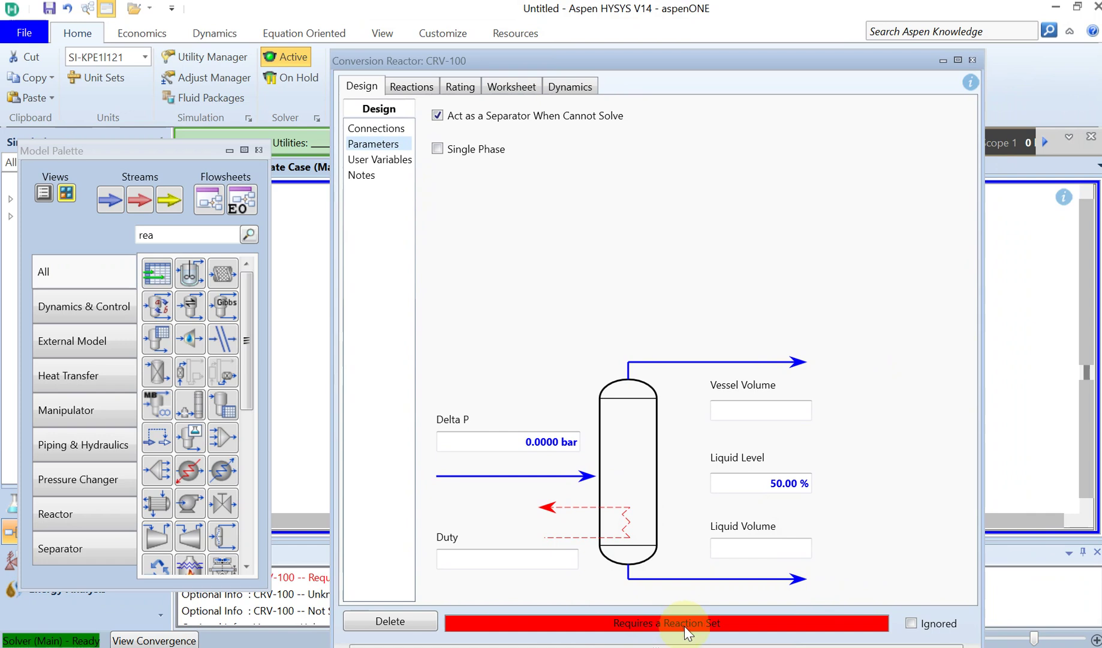
{"action": "left_click", "coordinate": [413, 87]}
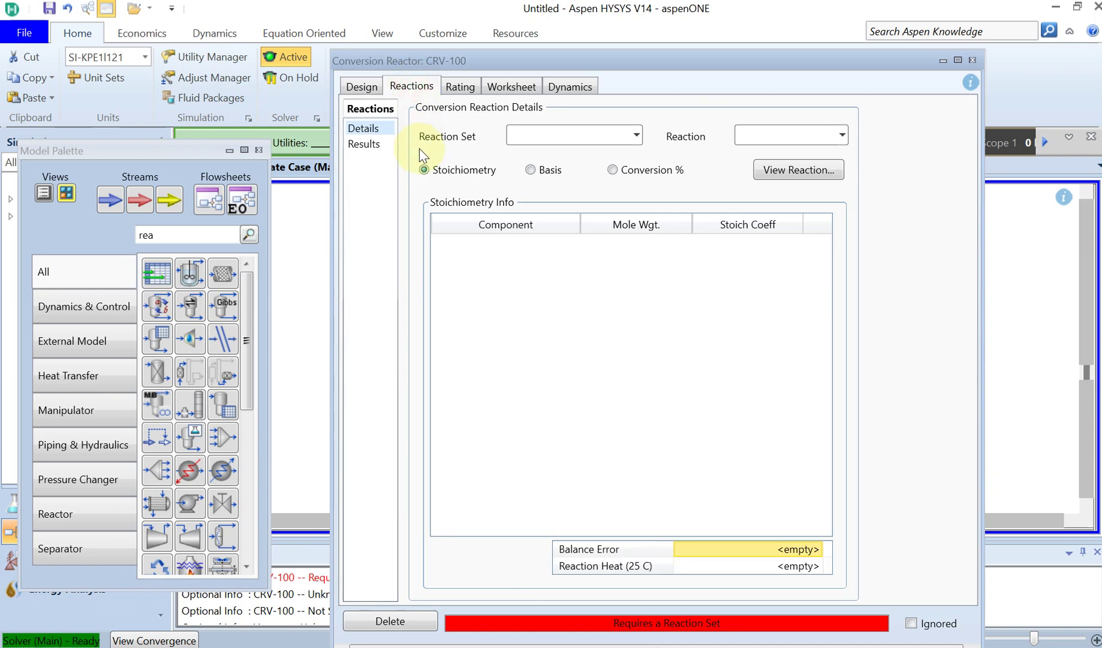
{"action": "left_click", "coordinate": [638, 135]}
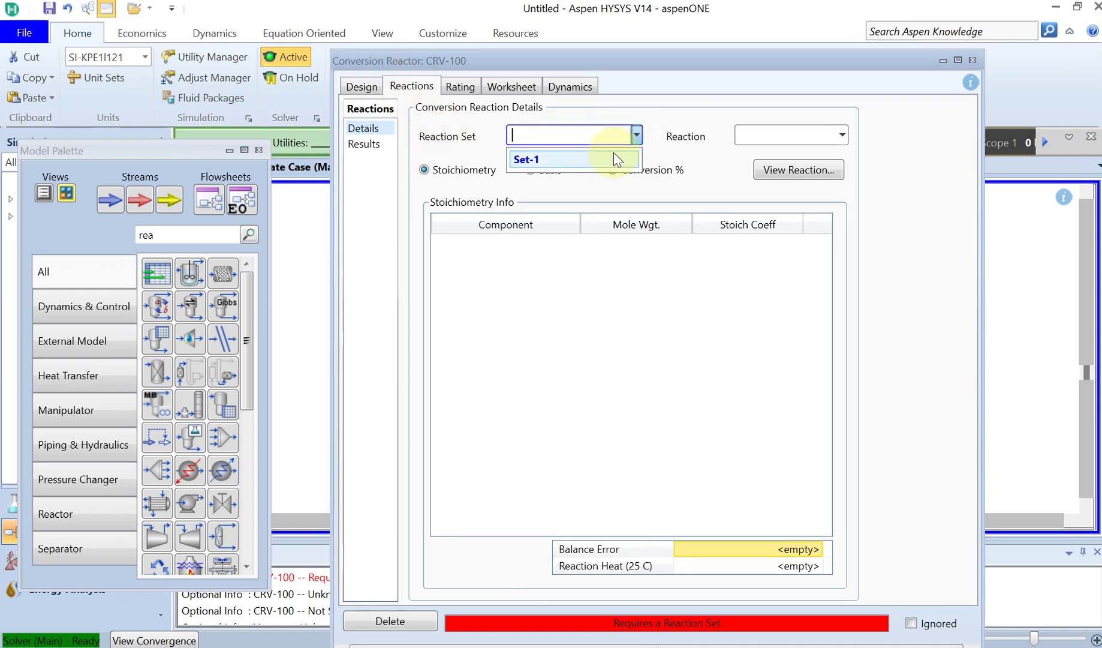
{"action": "left_click", "coordinate": [614, 157]}
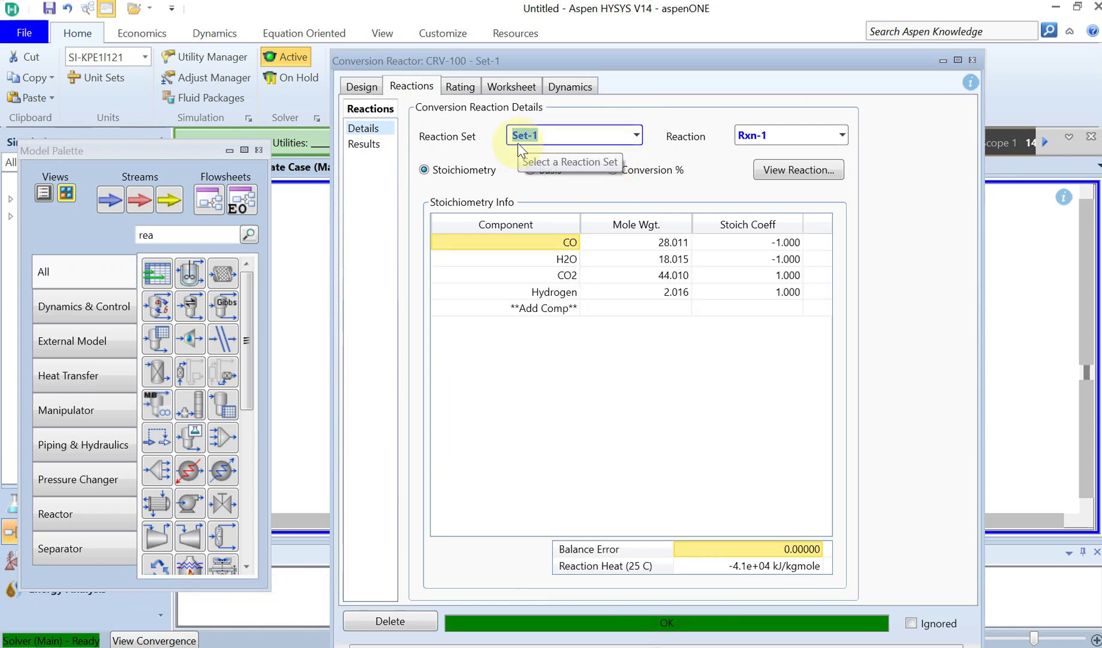
Close the CRV-100 form, move the Vapour and Liquid outlets right, and check their tooltips.
{"action": "left_click", "coordinate": [972, 60]}
{"action": "left_click", "coordinate": [905, 264]}
{"action": "left_click_drag", "start_coordinate": [654, 240], "coordinate": [865, 239]}
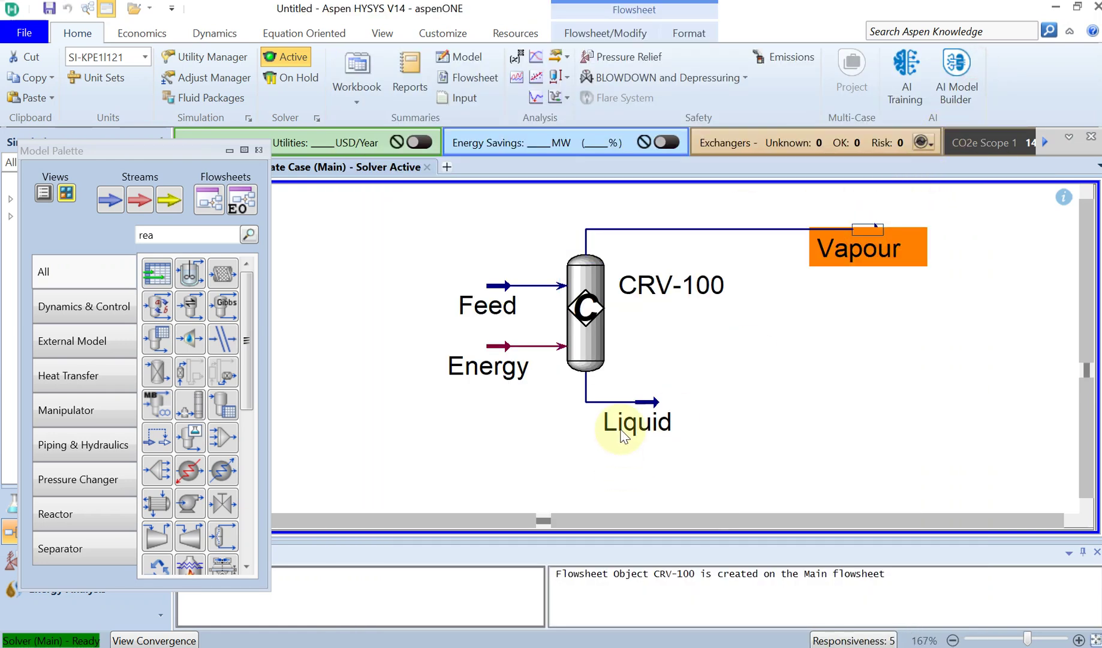
{"action": "left_click_drag", "start_coordinate": [620, 431], "coordinate": [845, 468]}
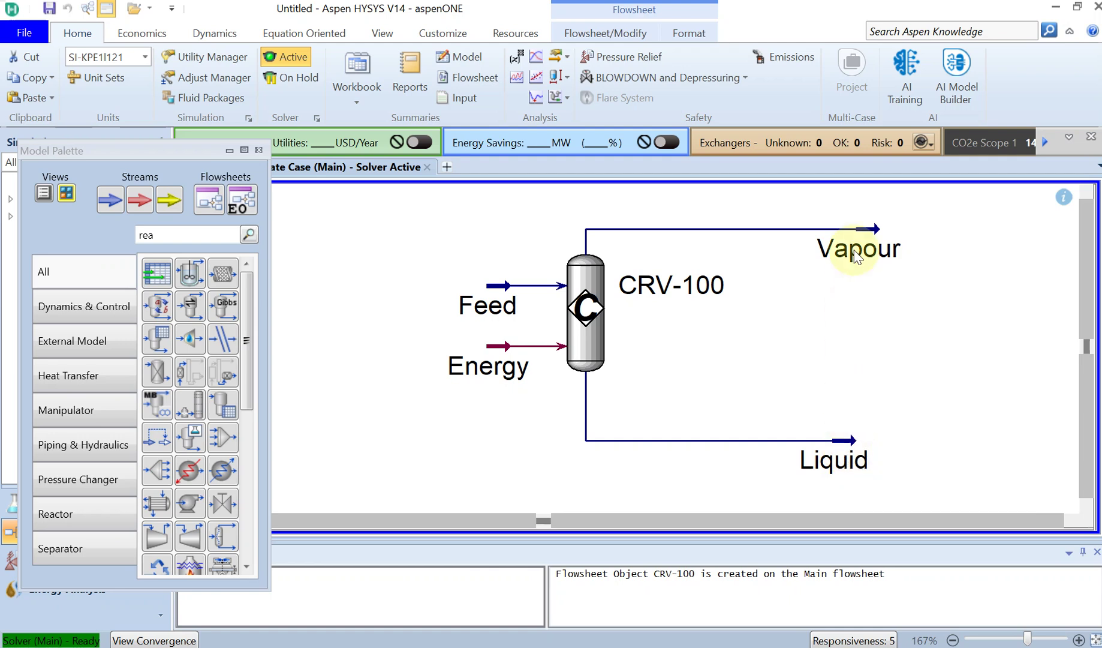
{"action": "mouse_move", "coordinate": [856, 255]}
{"action": "mouse_move", "coordinate": [501, 303]}
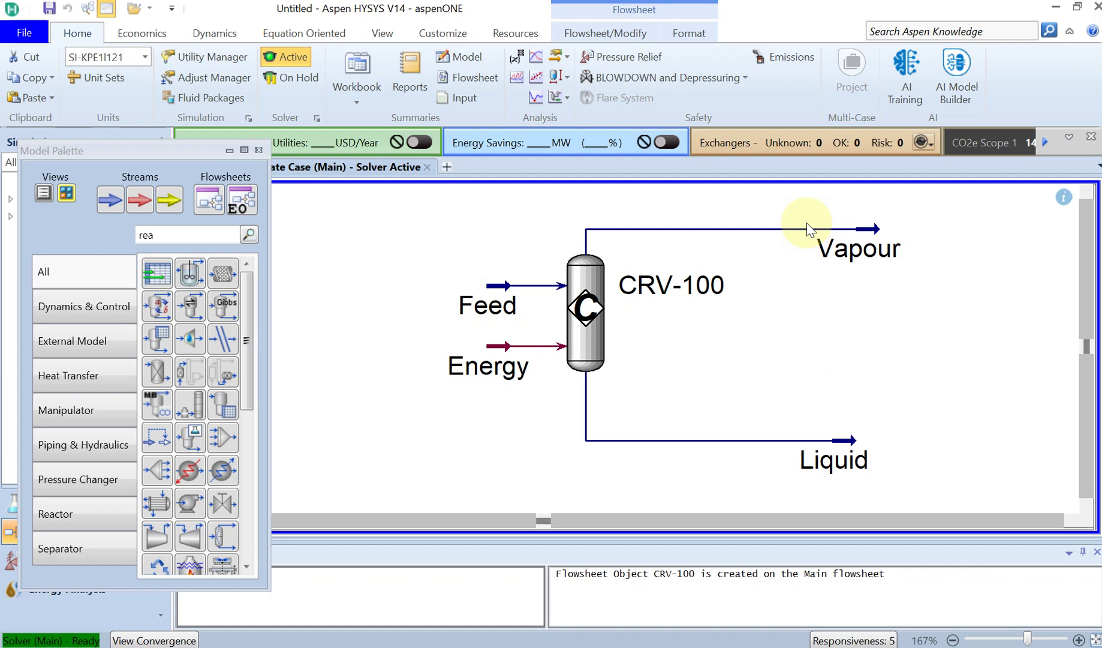
Show CRV-100's Worksheet Composition with CO, H2O, CO2 and Hydrogen mole fractions for Feed, Liquid and Vapour.
{"action": "double_click", "coordinate": [591, 319]}
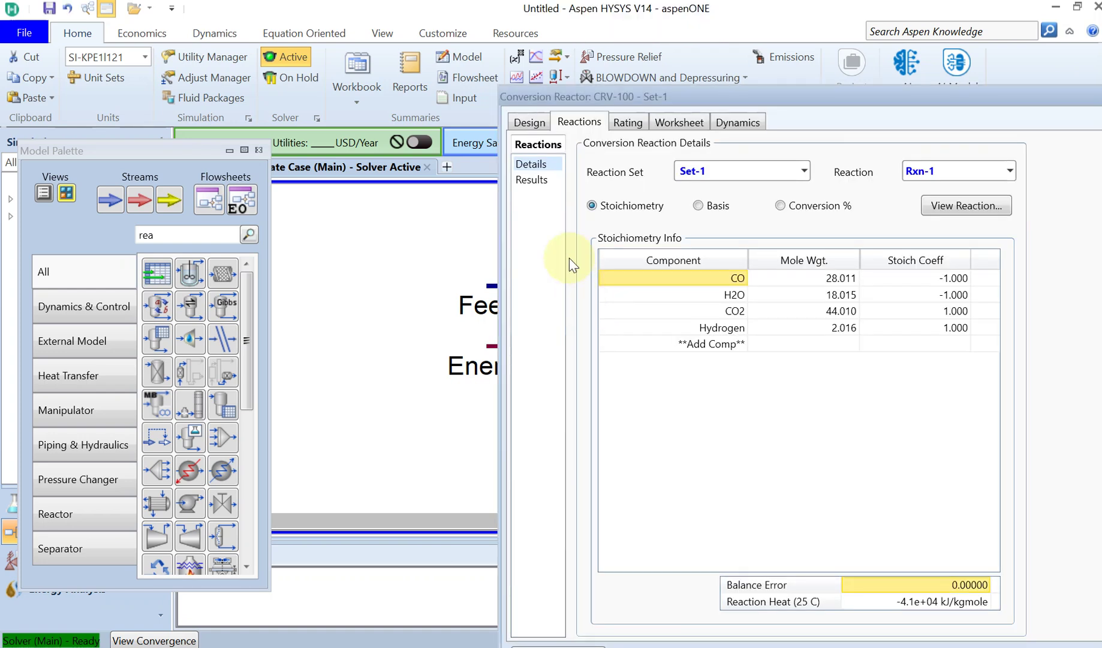
{"action": "left_click", "coordinate": [676, 126]}
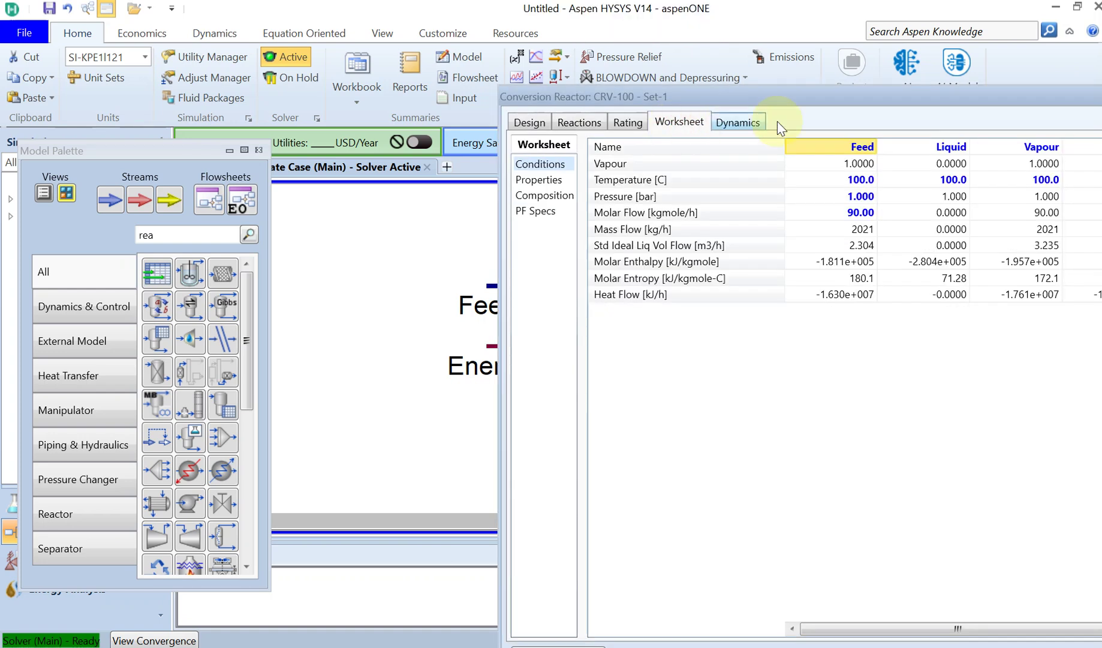
{"action": "left_click_drag", "start_coordinate": [854, 95], "coordinate": [719, 98]}
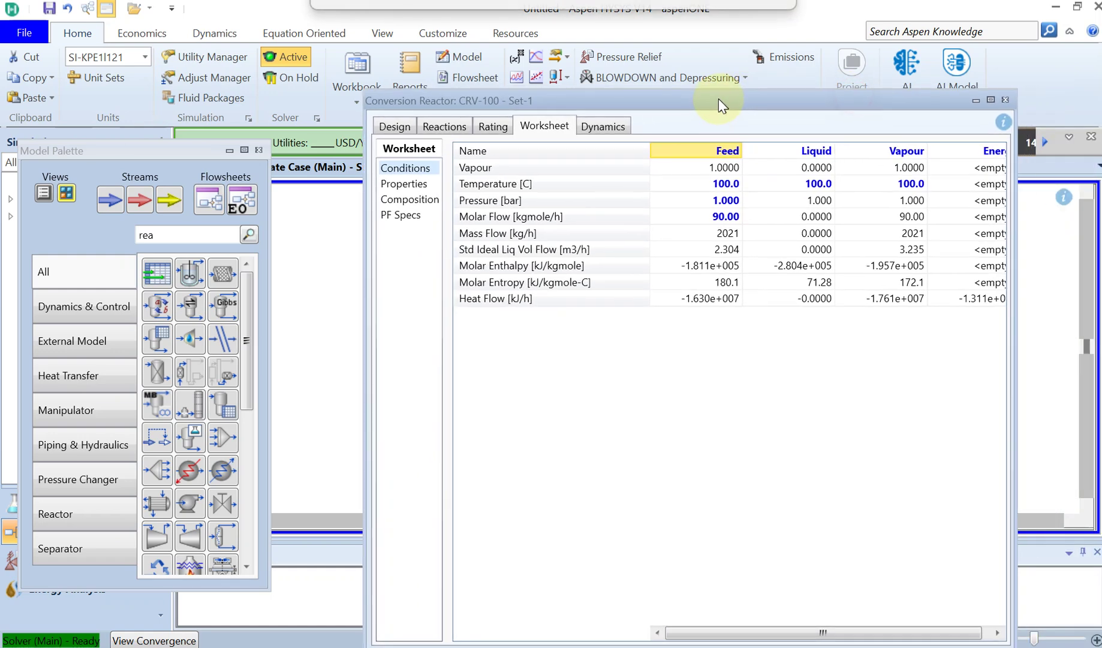
{"action": "left_click", "coordinate": [418, 202]}
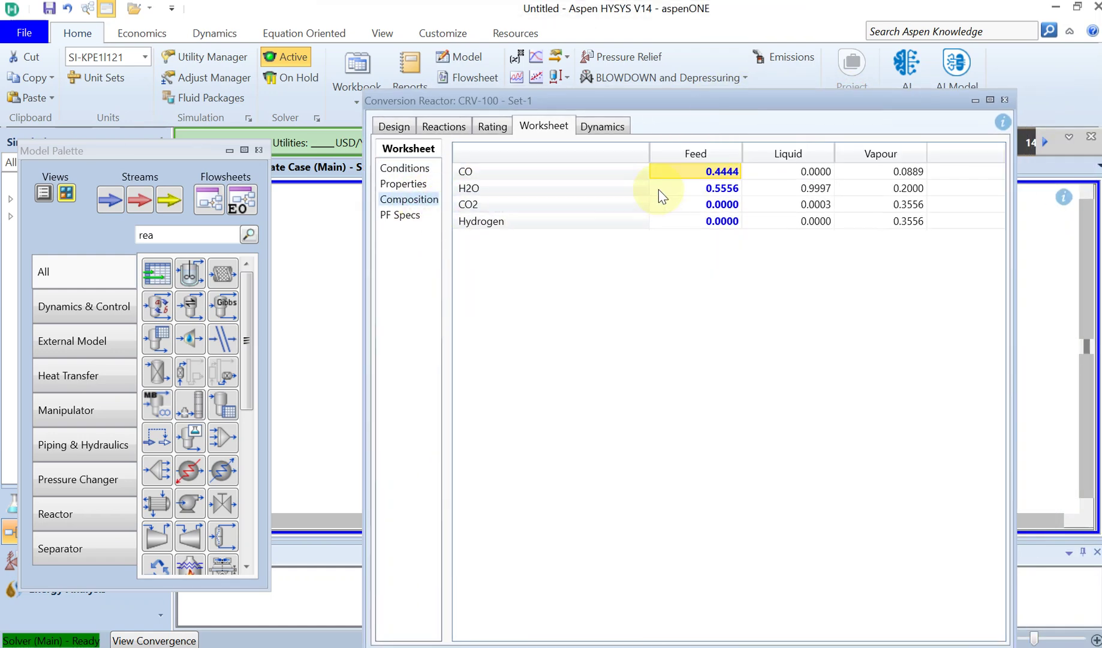
{"action": "key", "text": "super"}
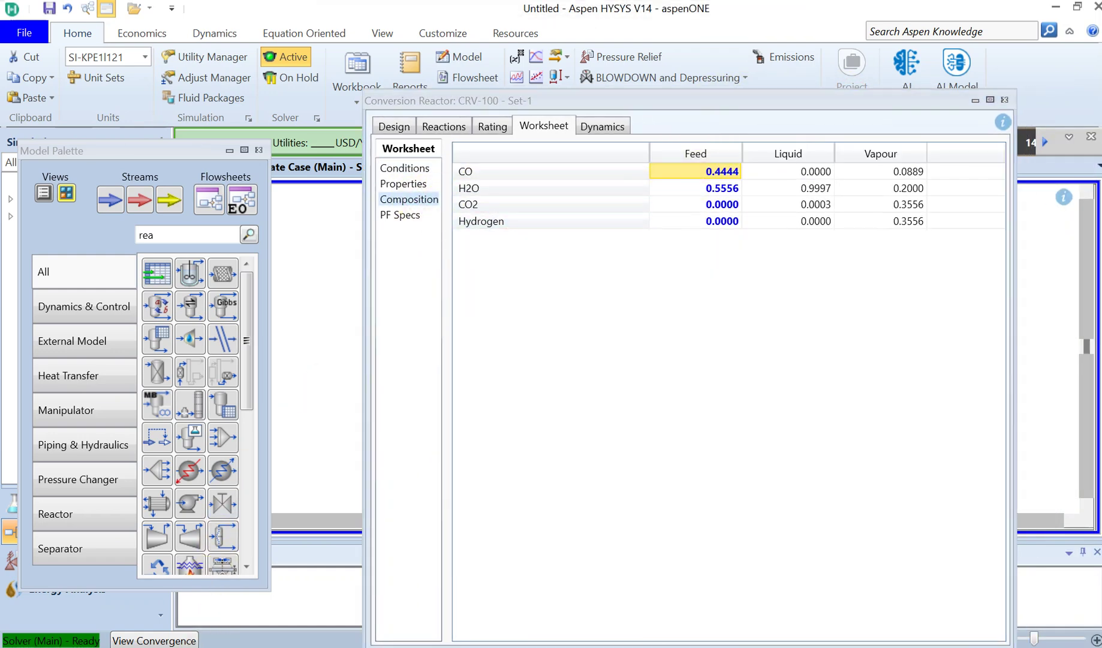
{"action": "type", "text": "cal"}
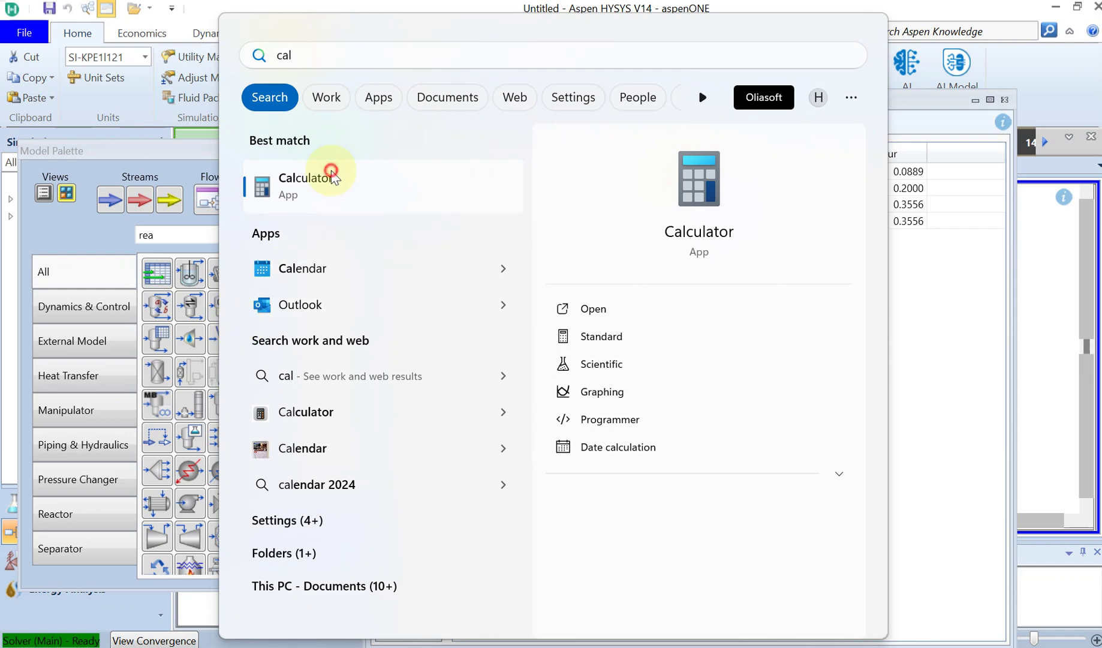
{"action": "left_click", "coordinate": [333, 175]}
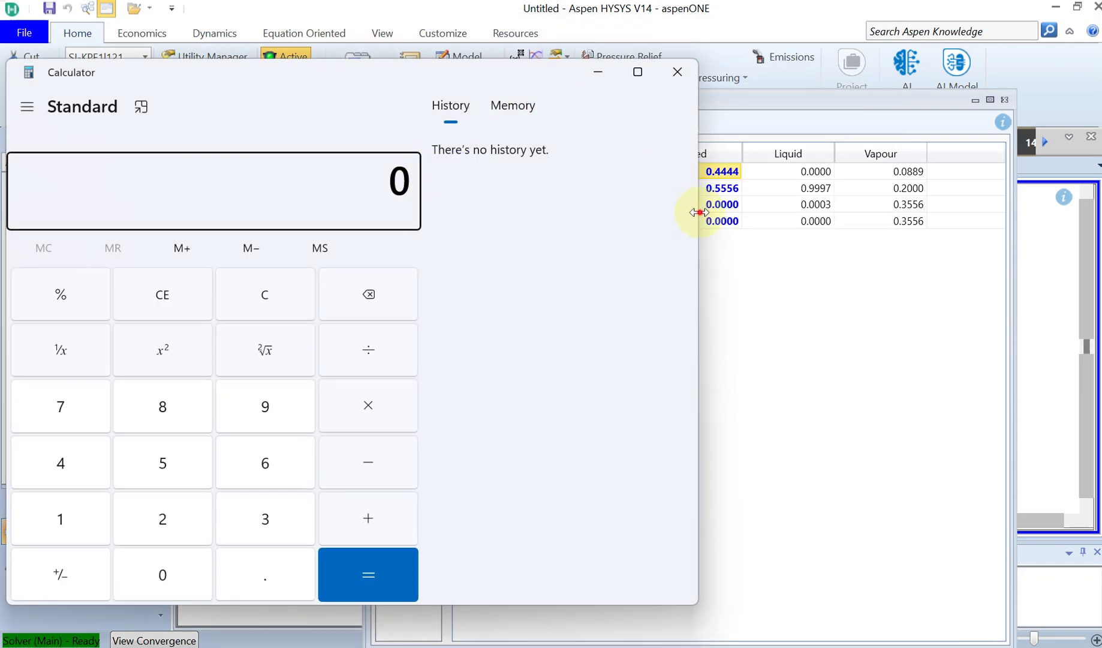
{"action": "left_click_drag", "start_coordinate": [700, 213], "coordinate": [456, 212]}
{"action": "left_click_drag", "start_coordinate": [277, 81], "coordinate": [314, 93]}
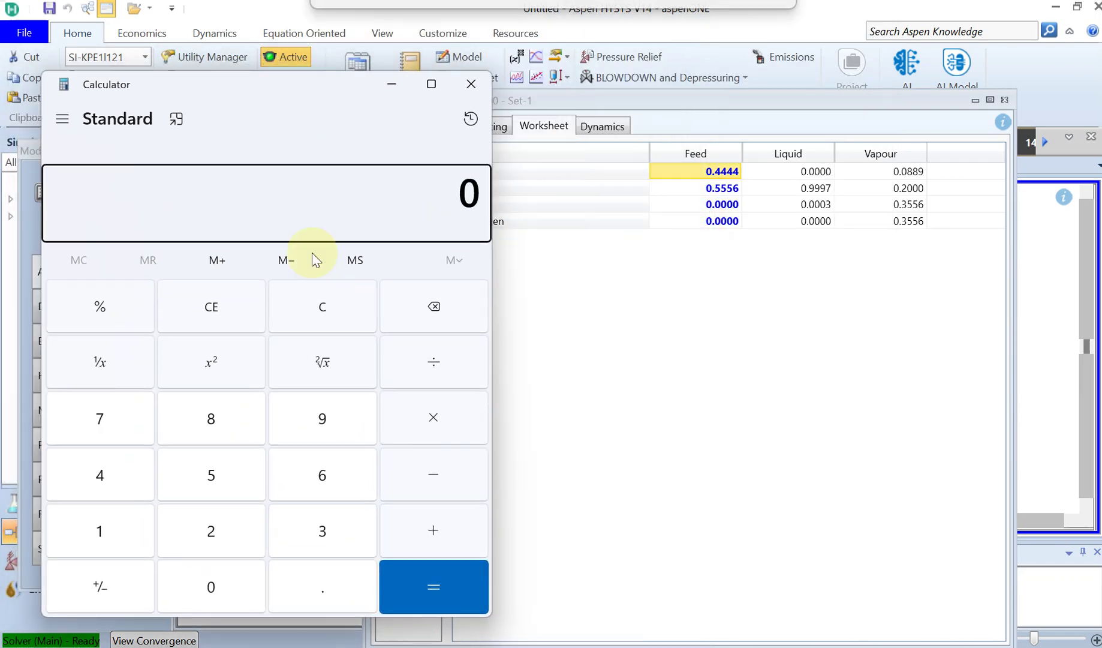
{"action": "left_click", "coordinate": [304, 591]}
{"action": "left_click", "coordinate": [113, 495]}
{"action": "left_click", "coordinate": [113, 495]}
{"action": "left_click", "coordinate": [112, 495]}
{"action": "left_click", "coordinate": [113, 495]}
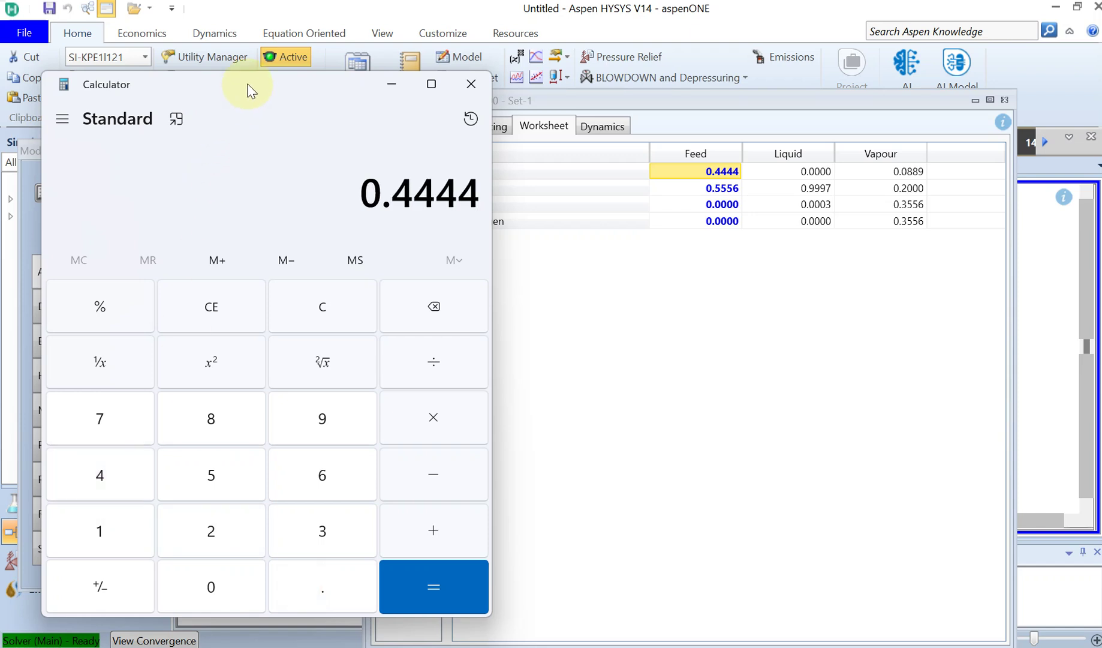
{"action": "left_click_drag", "start_coordinate": [251, 90], "coordinate": [216, 86]}
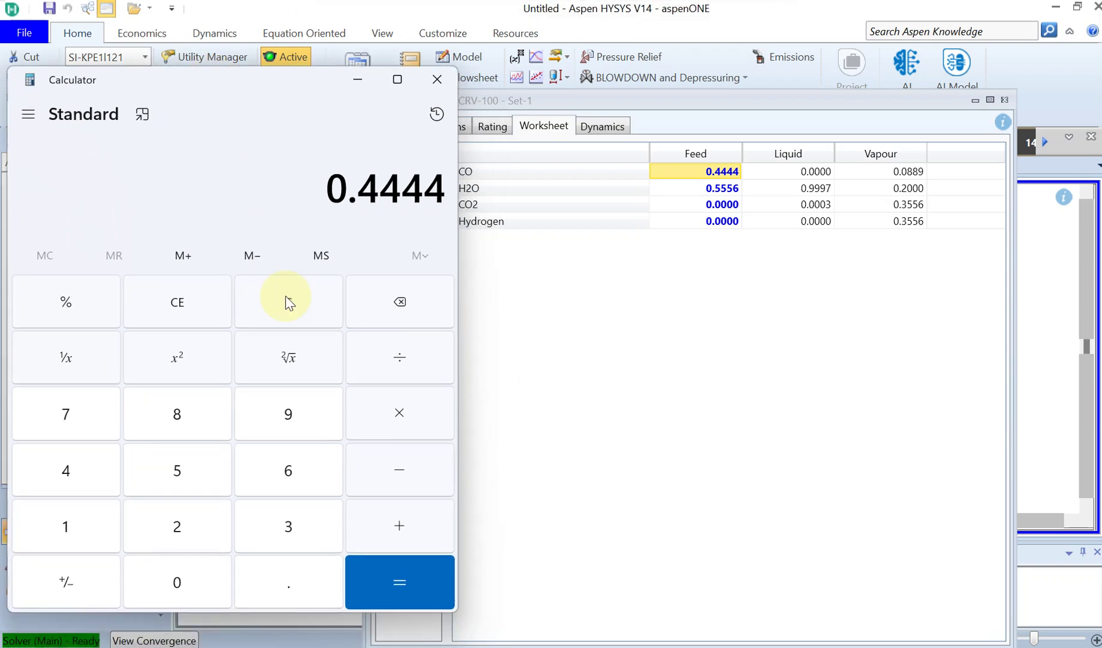
{"action": "left_click", "coordinate": [384, 477]}
{"action": "left_click", "coordinate": [287, 583]}
{"action": "left_click", "coordinate": [191, 582]}
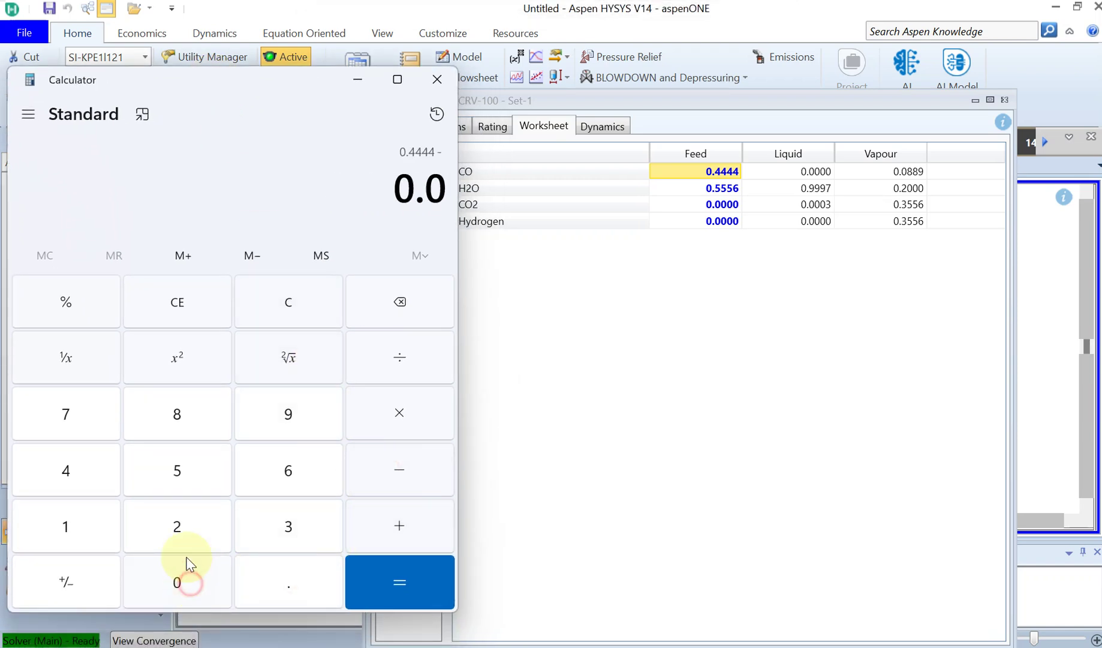
{"action": "left_click", "coordinate": [178, 420]}
{"action": "left_click", "coordinate": [178, 420]}
{"action": "left_click", "coordinate": [287, 414]}
{"action": "left_click", "coordinate": [411, 579]}
{"action": "left_click", "coordinate": [375, 366]}
{"action": "left_click", "coordinate": [283, 573]}
{"action": "left_click", "coordinate": [87, 485]}
{"action": "left_click", "coordinate": [87, 485]}
{"action": "left_click", "coordinate": [87, 485]}
{"action": "left_click", "coordinate": [384, 579]}
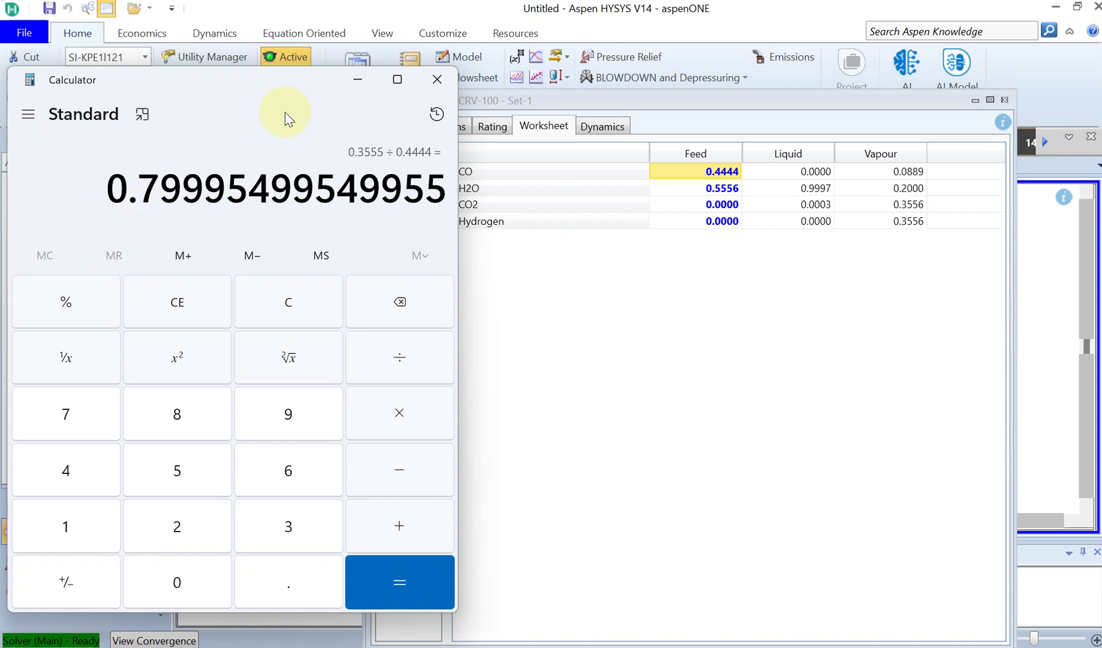
{"action": "left_click", "coordinate": [438, 84]}
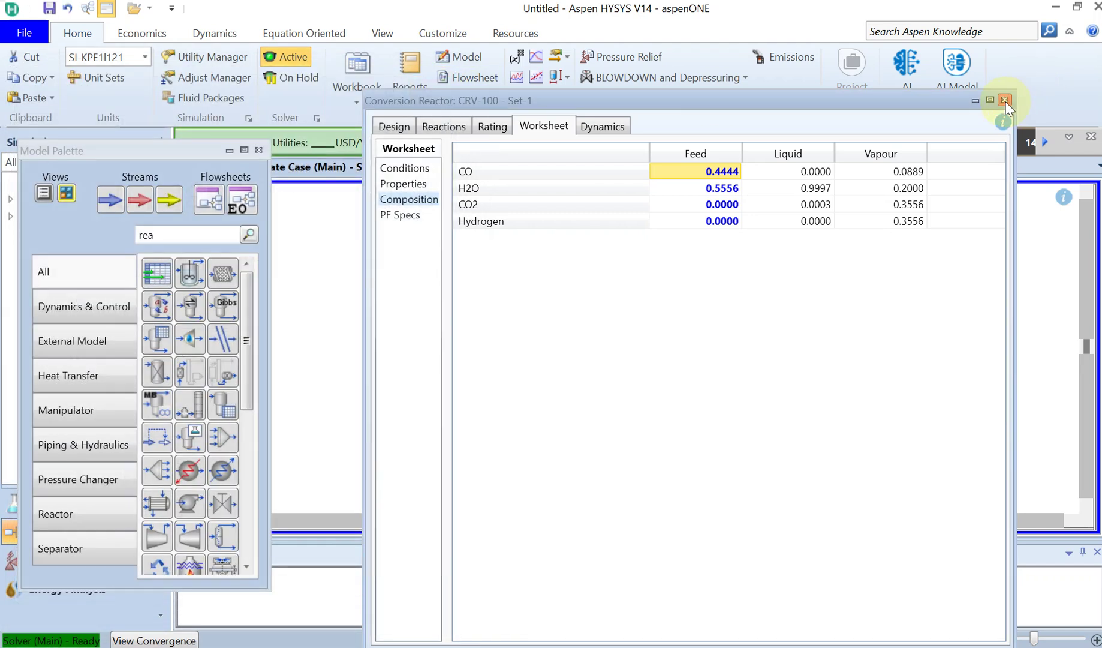
{"action": "key", "text": "alt+Tab"}
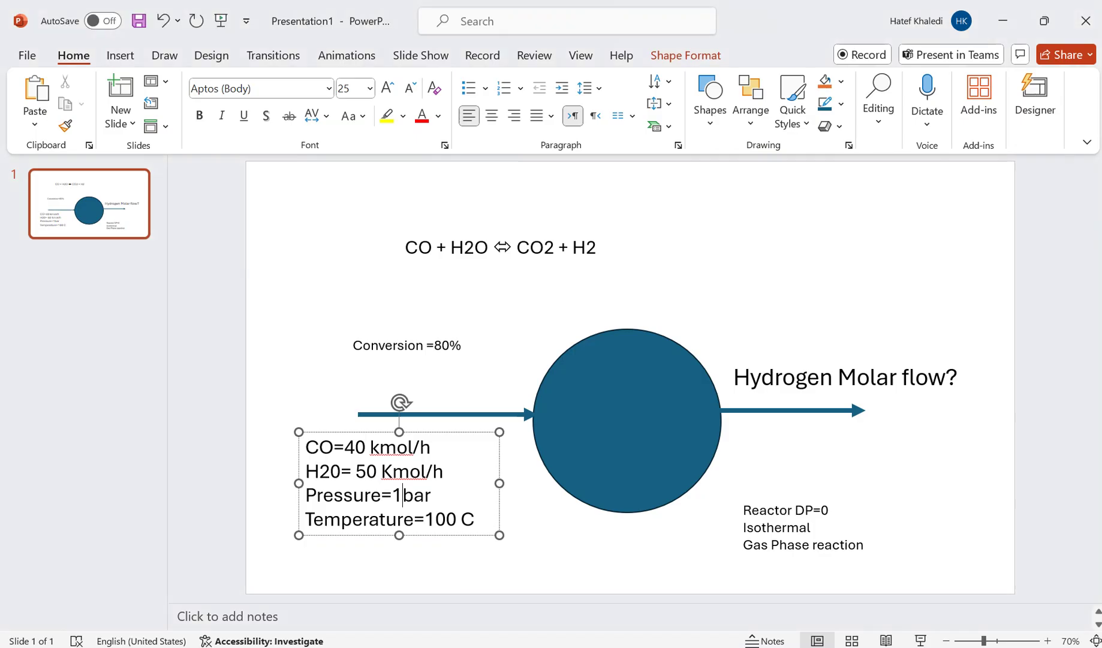
{"action": "key", "text": "alt+Tab"}
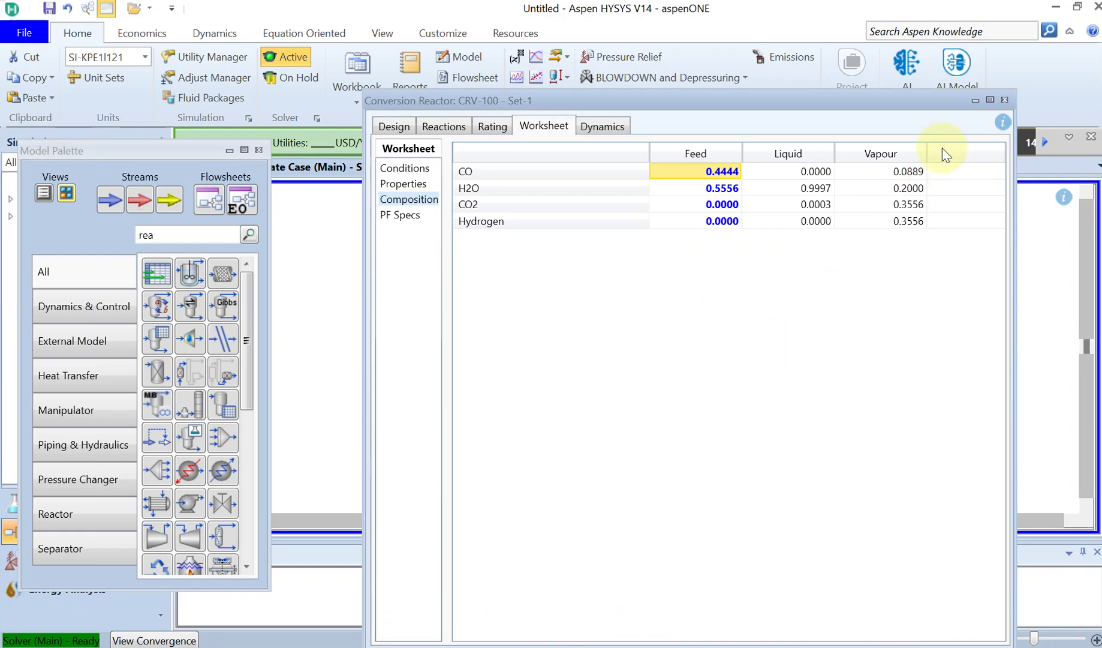
Close the reactor window and open the Vapour outlet stream's Composition page.
{"action": "left_click", "coordinate": [1005, 99]}
{"action": "left_click", "coordinate": [849, 390]}
{"action": "double_click", "coordinate": [853, 249]}
{"action": "left_click_drag", "start_coordinate": [755, 399], "coordinate": [716, 193]}
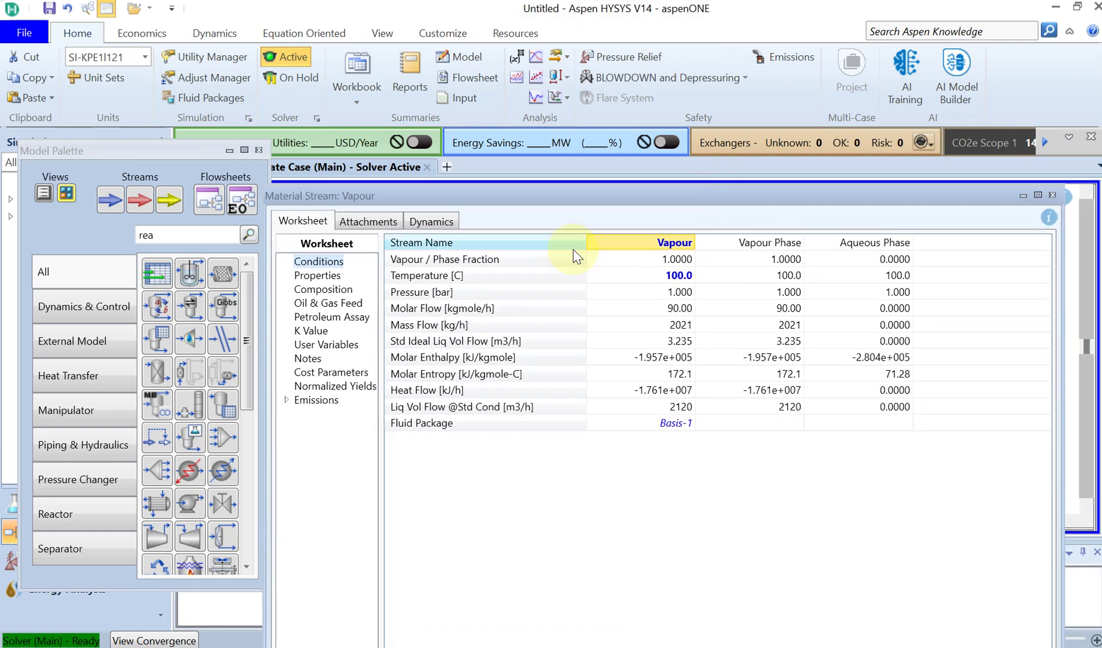
{"action": "left_click", "coordinate": [327, 290]}
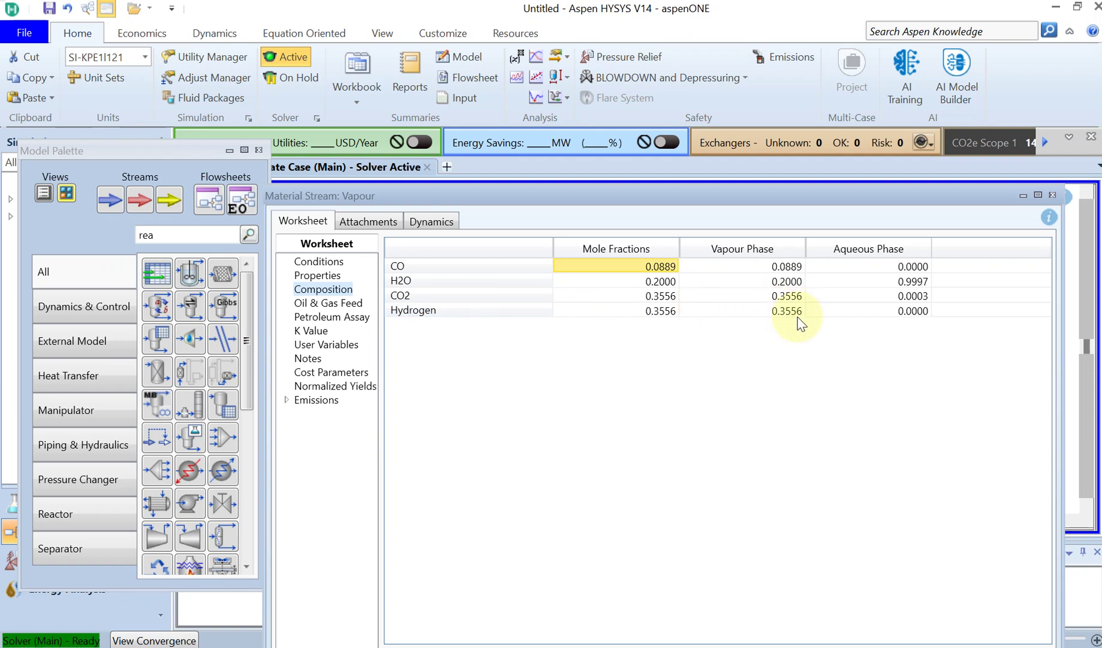
{"action": "mouse_move", "coordinate": [799, 324]}
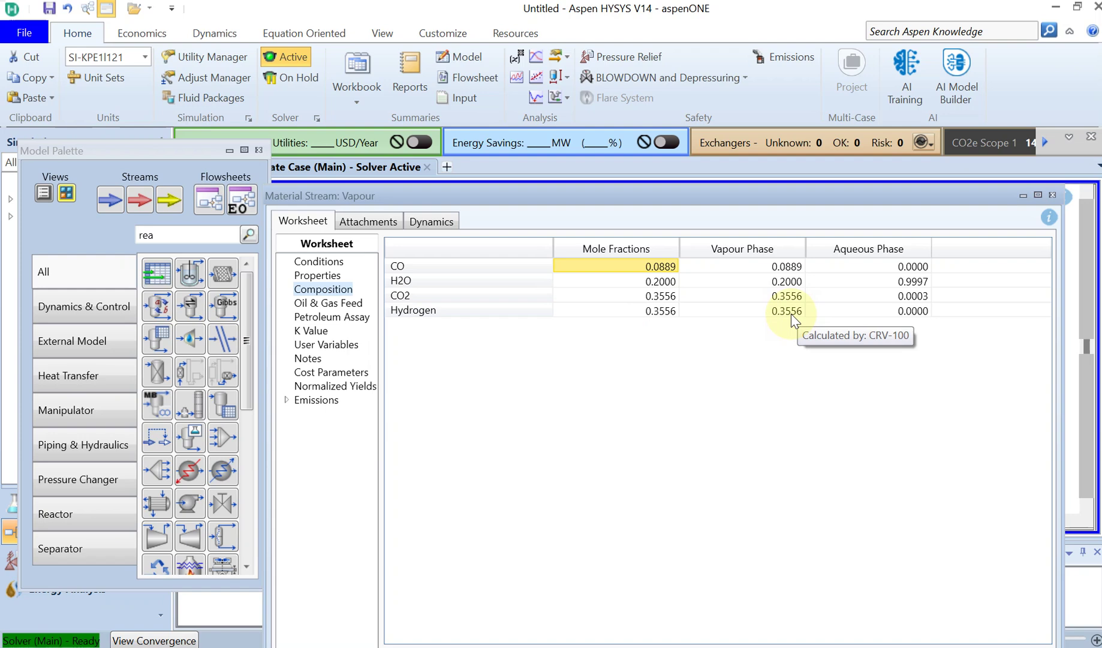
{"action": "left_click_drag", "start_coordinate": [741, 202], "coordinate": [725, 77]}
Switch the Vapour composition basis to Mole Flows, showing 32 kgmole/h Hydrogen of 90 total.
{"action": "left_click", "coordinate": [631, 583]}
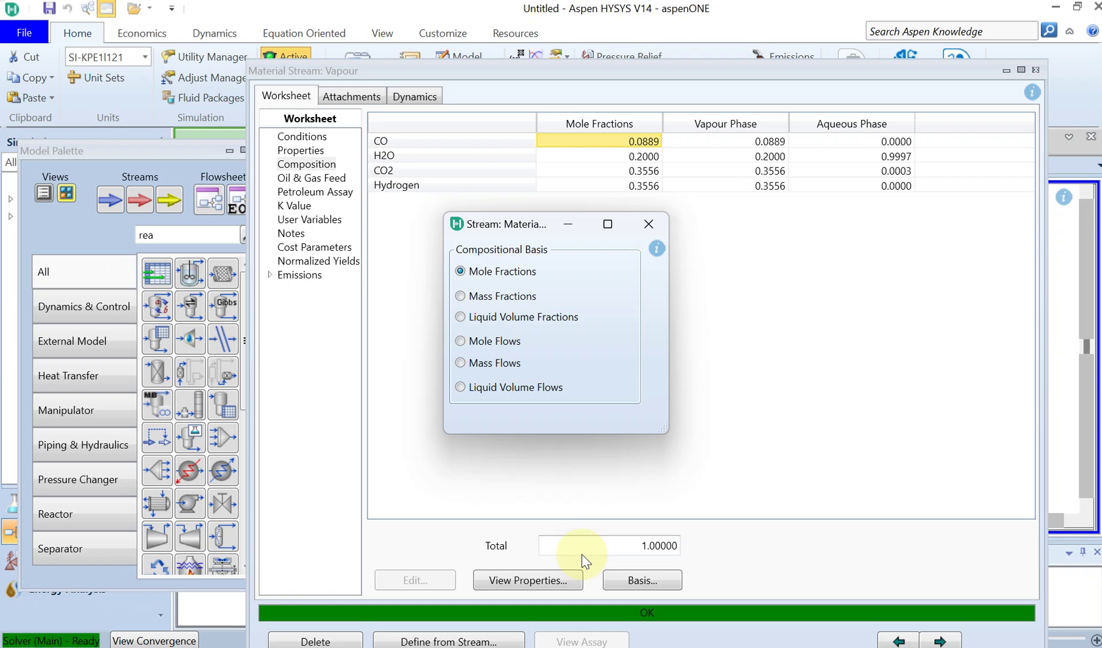
{"action": "left_click", "coordinate": [506, 340]}
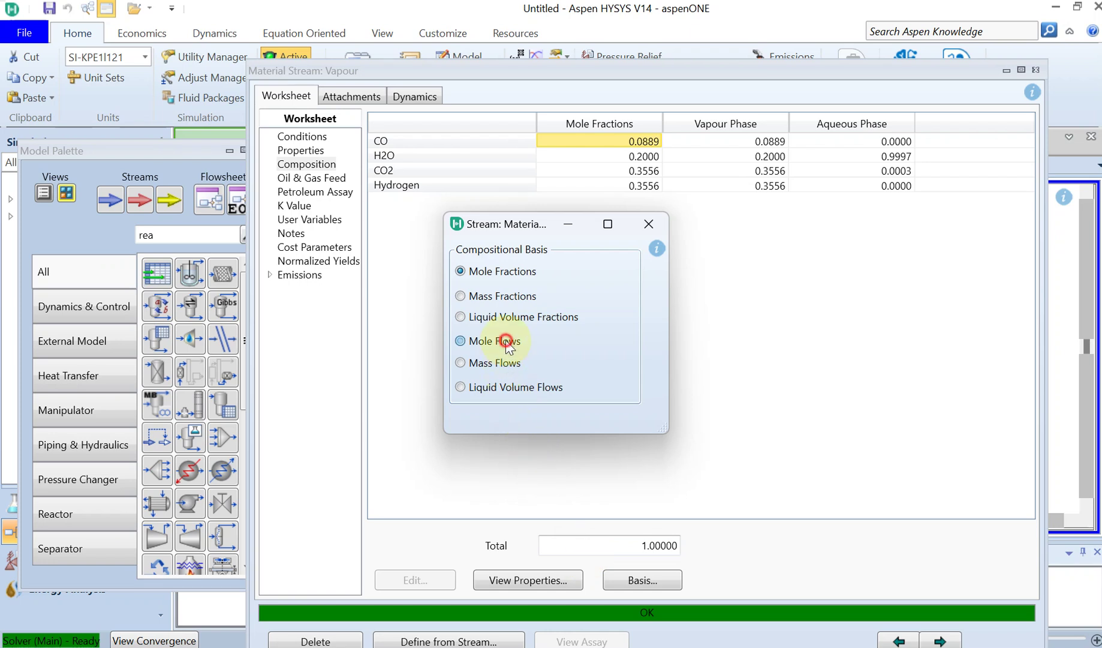
{"action": "left_click", "coordinate": [648, 224]}
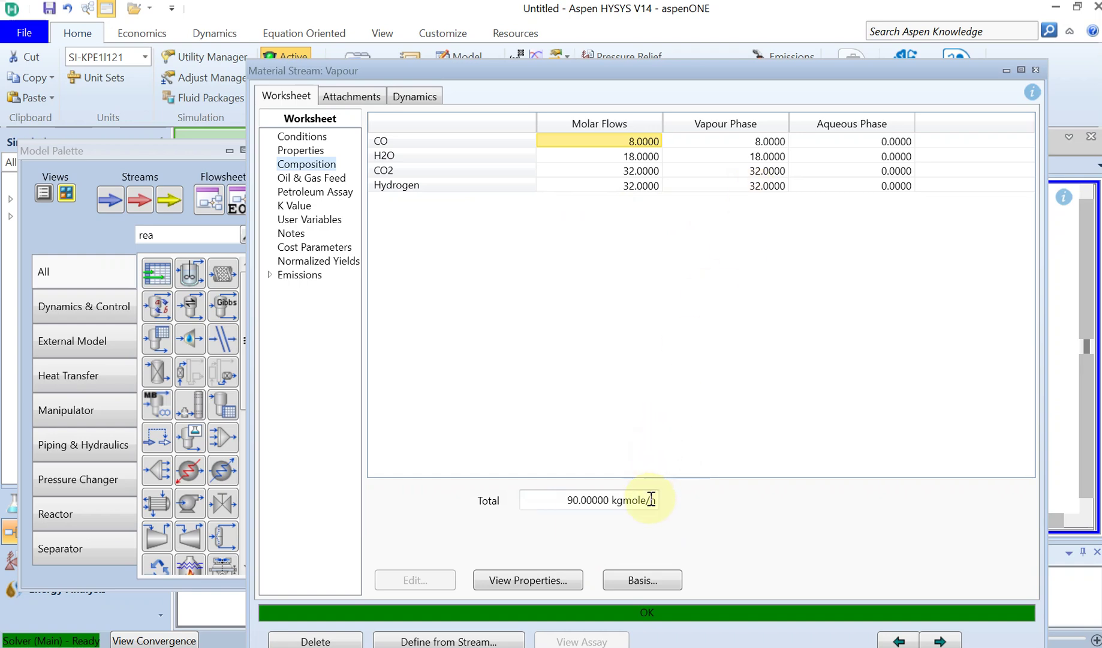
{"action": "mouse_move", "coordinate": [654, 500]}
Close the Vapour stream window and read the Energy stream duty of -1.311e+006 kJ/h (-364.1 kW).
{"action": "left_click", "coordinate": [1036, 70]}
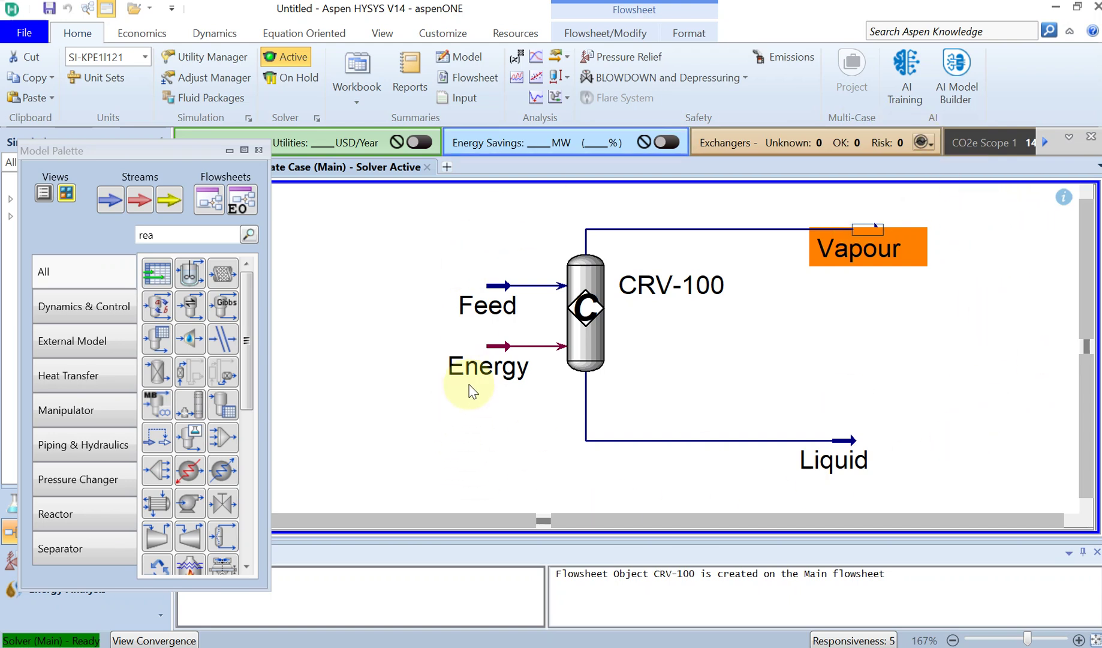
{"action": "mouse_move", "coordinate": [501, 367]}
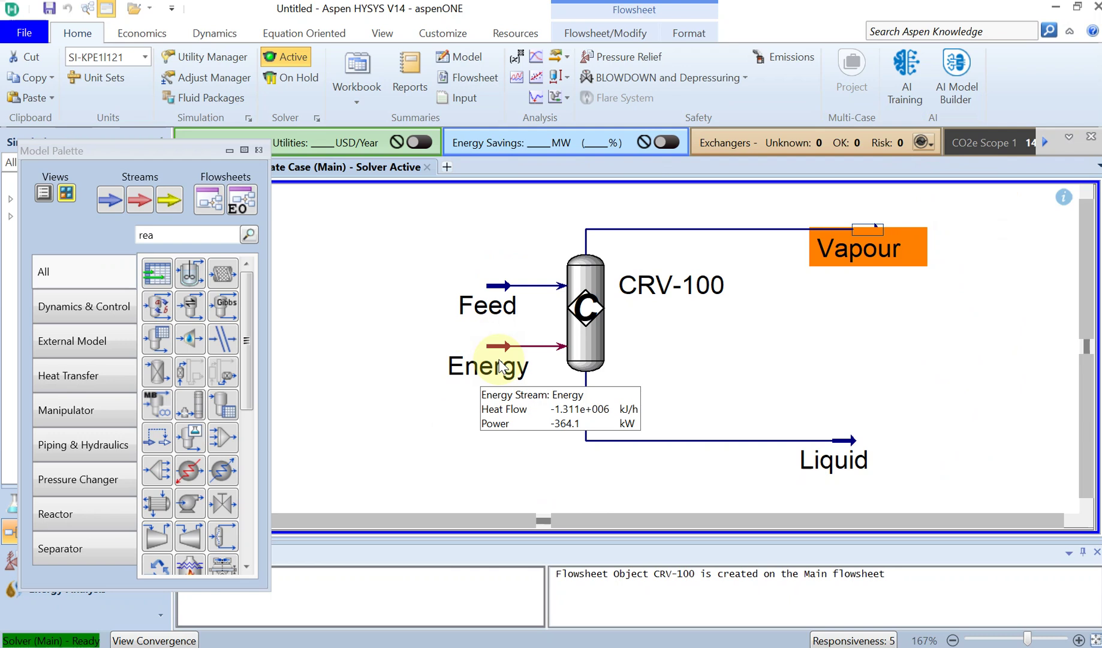